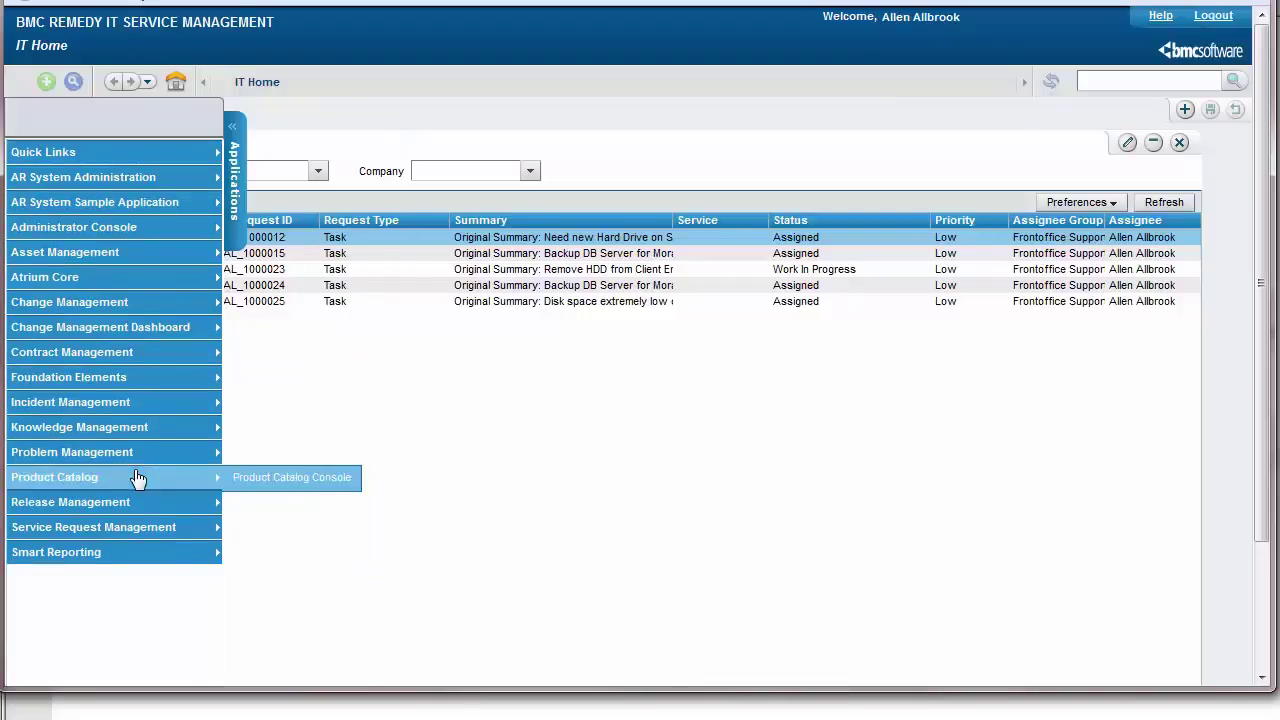
# Open the Smart Reporting Console and start adding a new view in its administration area.
pyautogui.moveTo(137, 557)
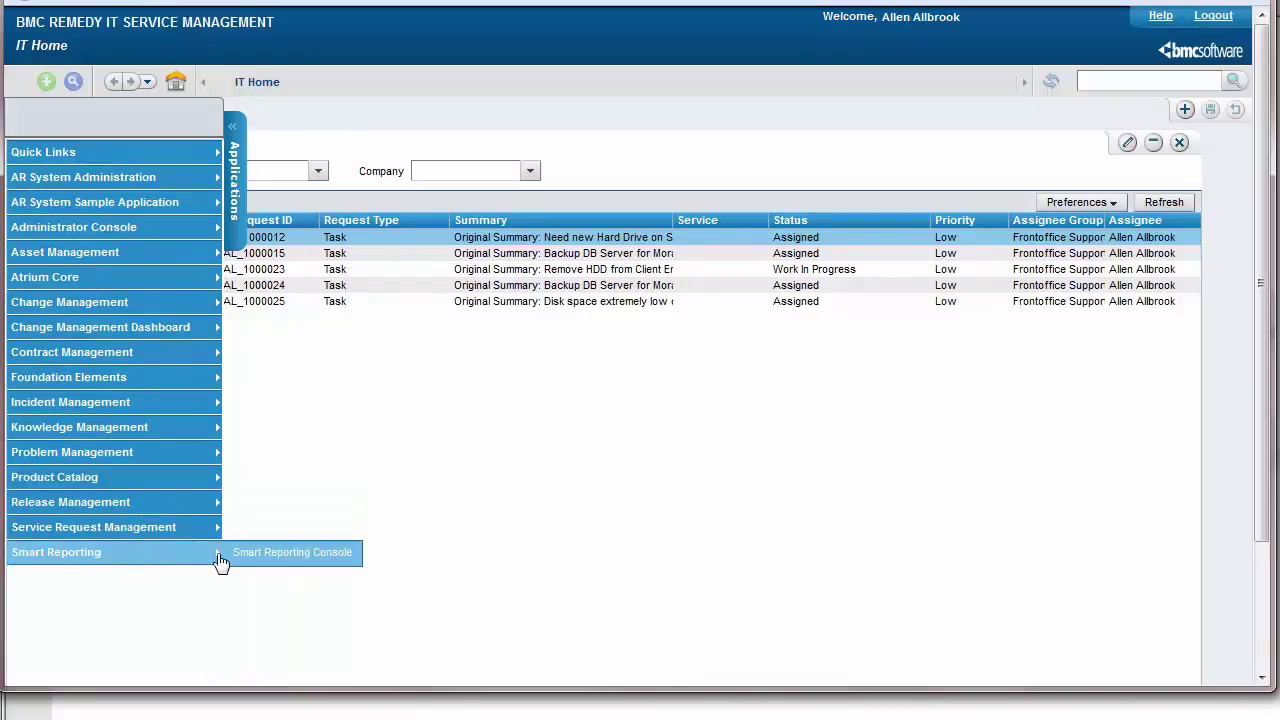
pyautogui.click(259, 556)
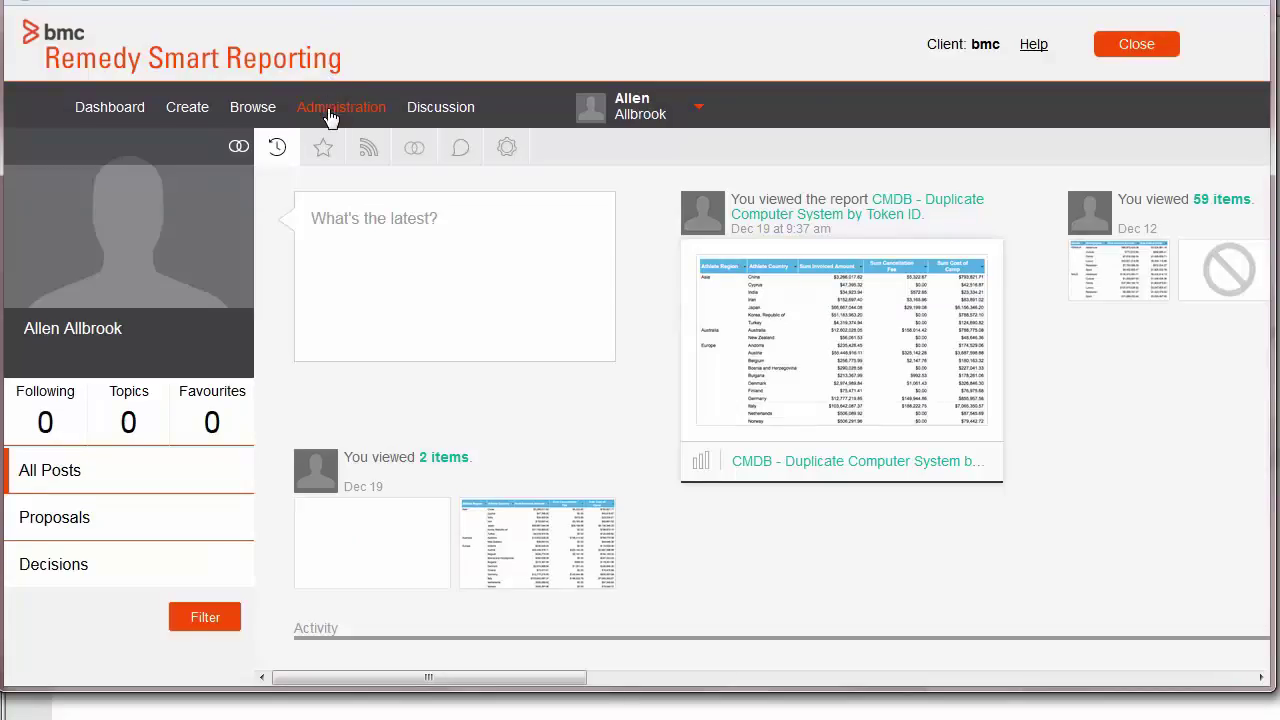
pyautogui.click(330, 118)
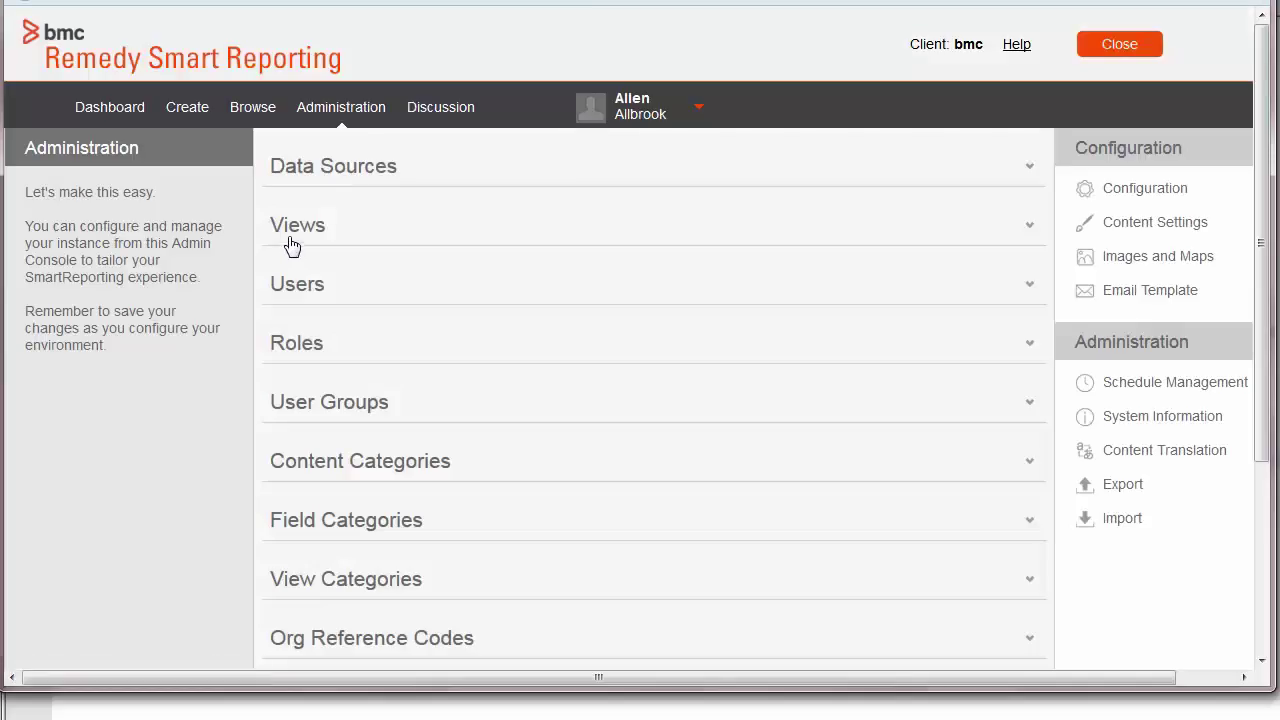
pyautogui.click(420, 222)
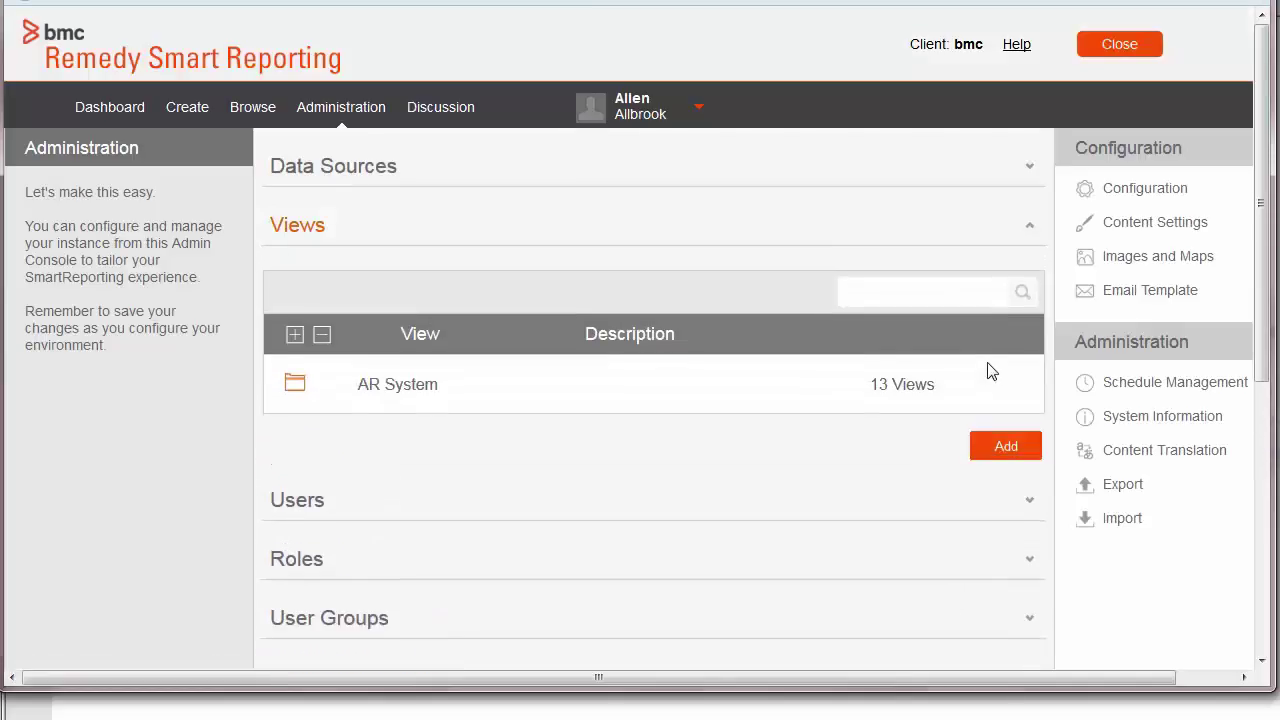
pyautogui.click(994, 458)
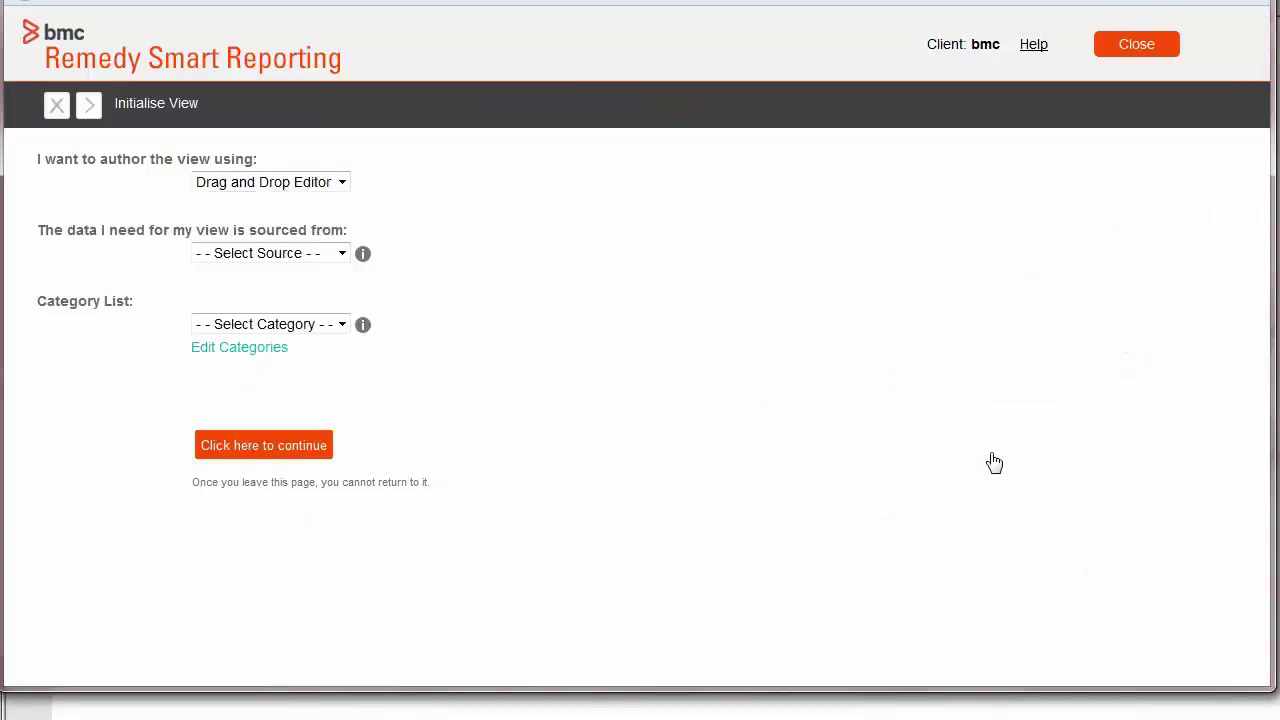
# Initialise the view with AR System as the data source and General Views as the category, and continue to the editor.
pyautogui.click(343, 255)
pyautogui.click(305, 300)
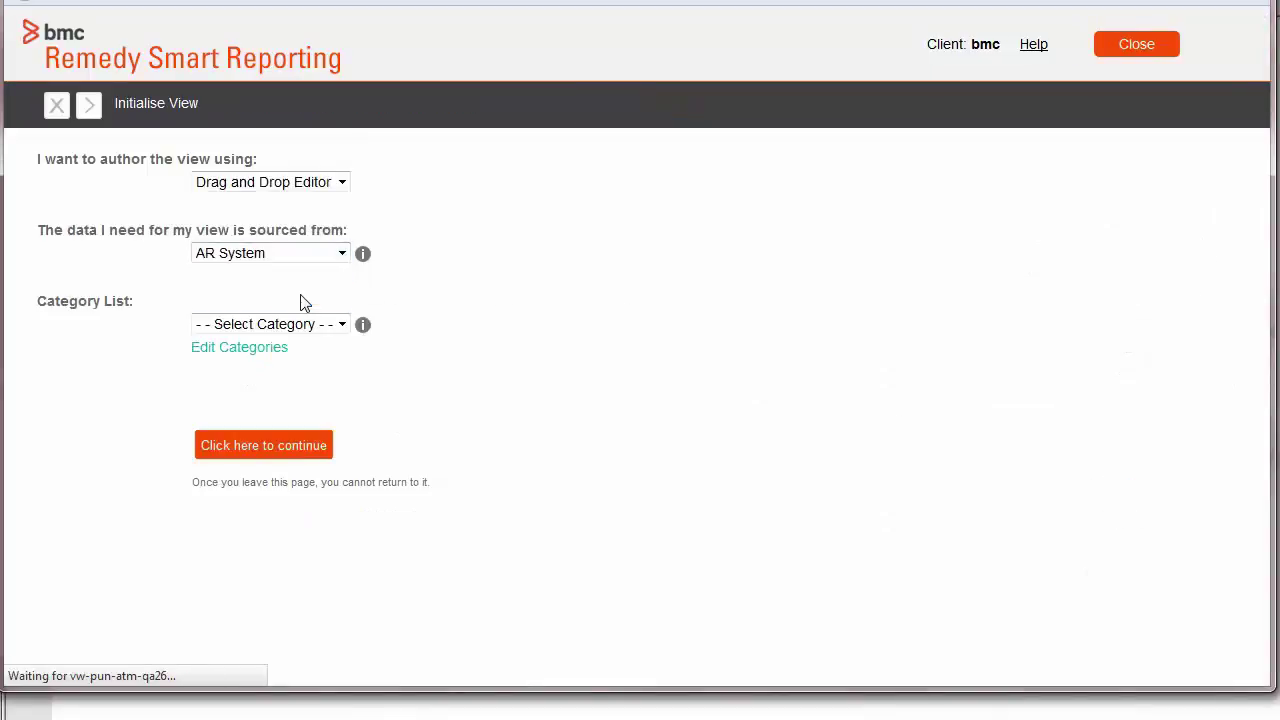
pyautogui.click(343, 326)
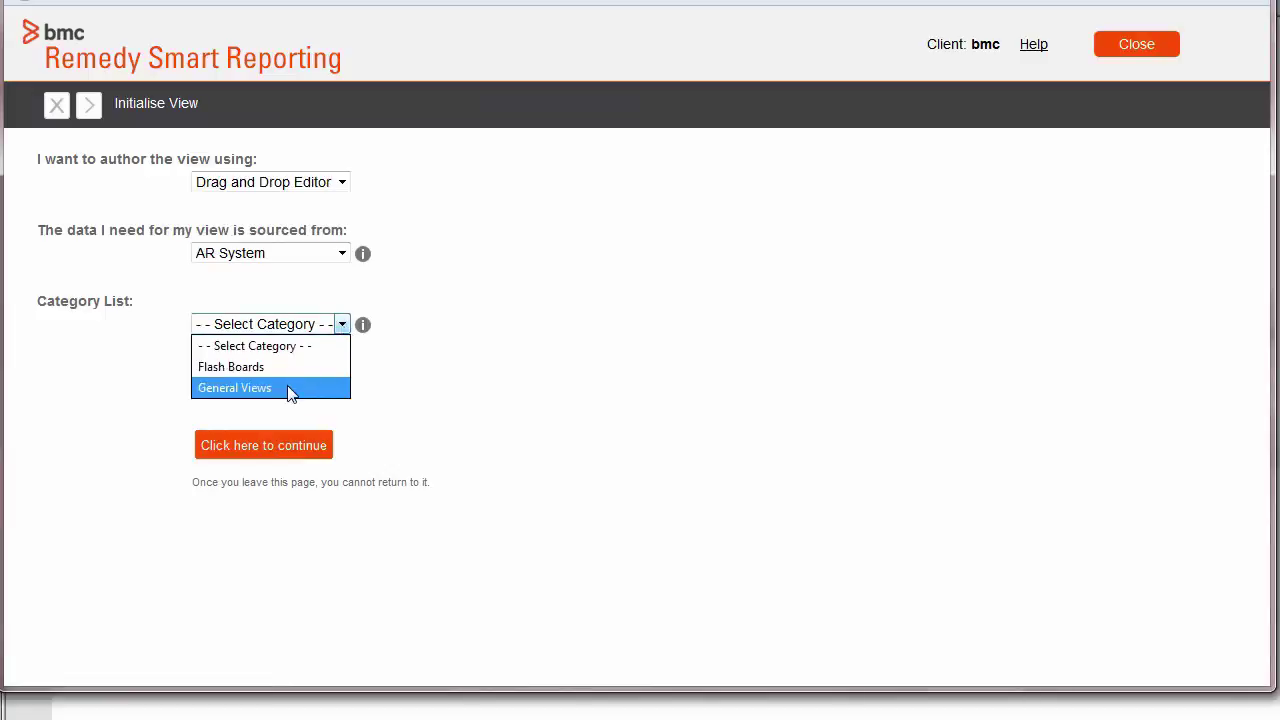
pyautogui.click(287, 385)
pyautogui.click(233, 451)
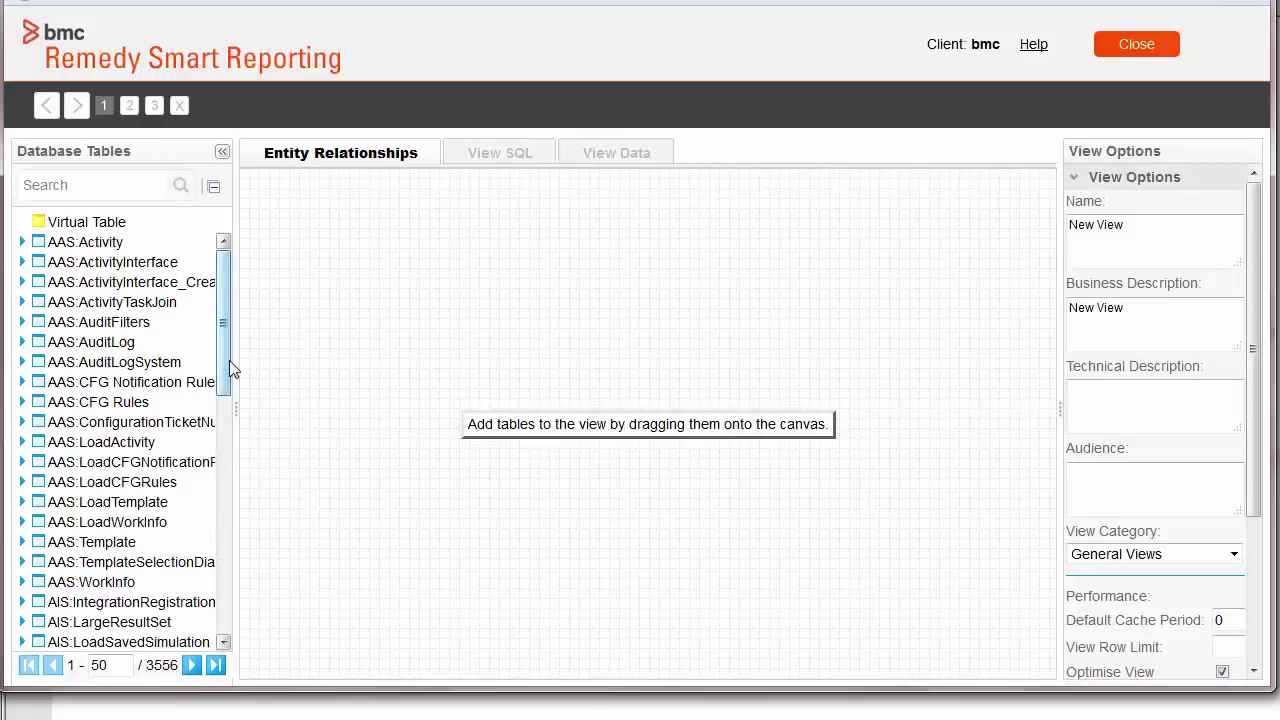
# Search the database tables for CTM:People and add the CTM:People table to the entity relationship canvas.
pyautogui.moveTo(229, 360); pyautogui.dragTo(237, 451)
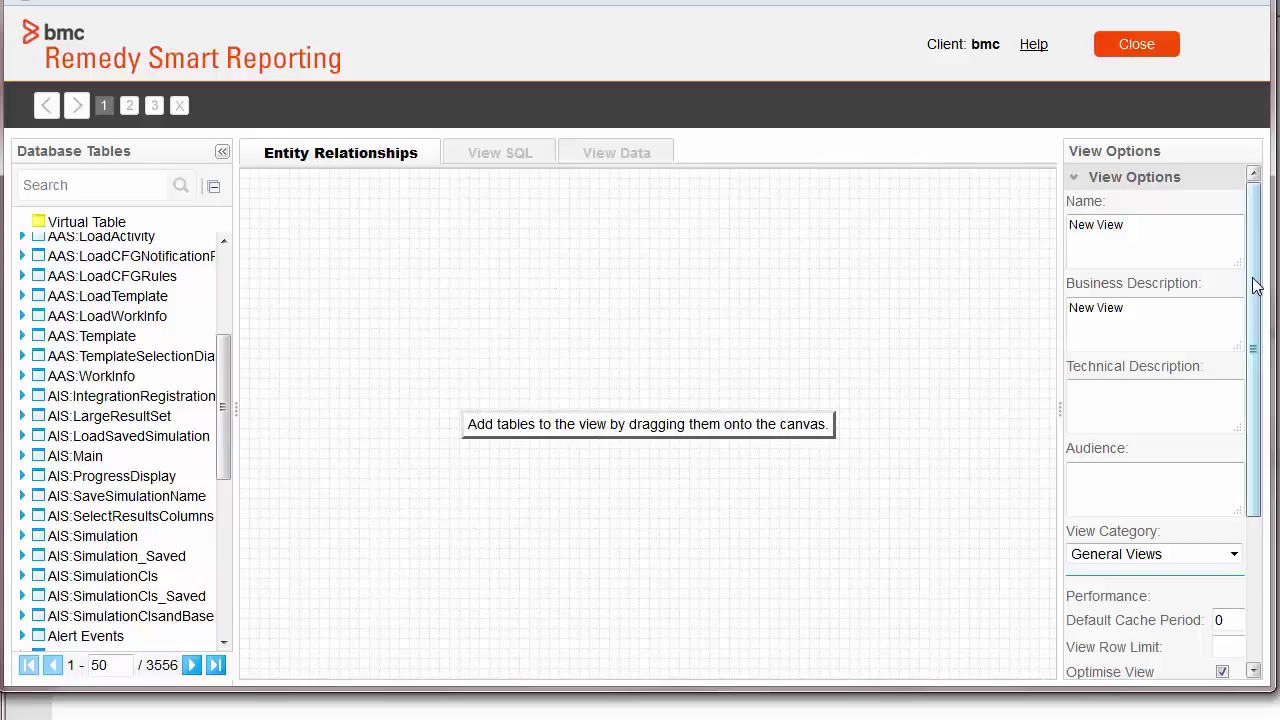
pyautogui.click(152, 192)
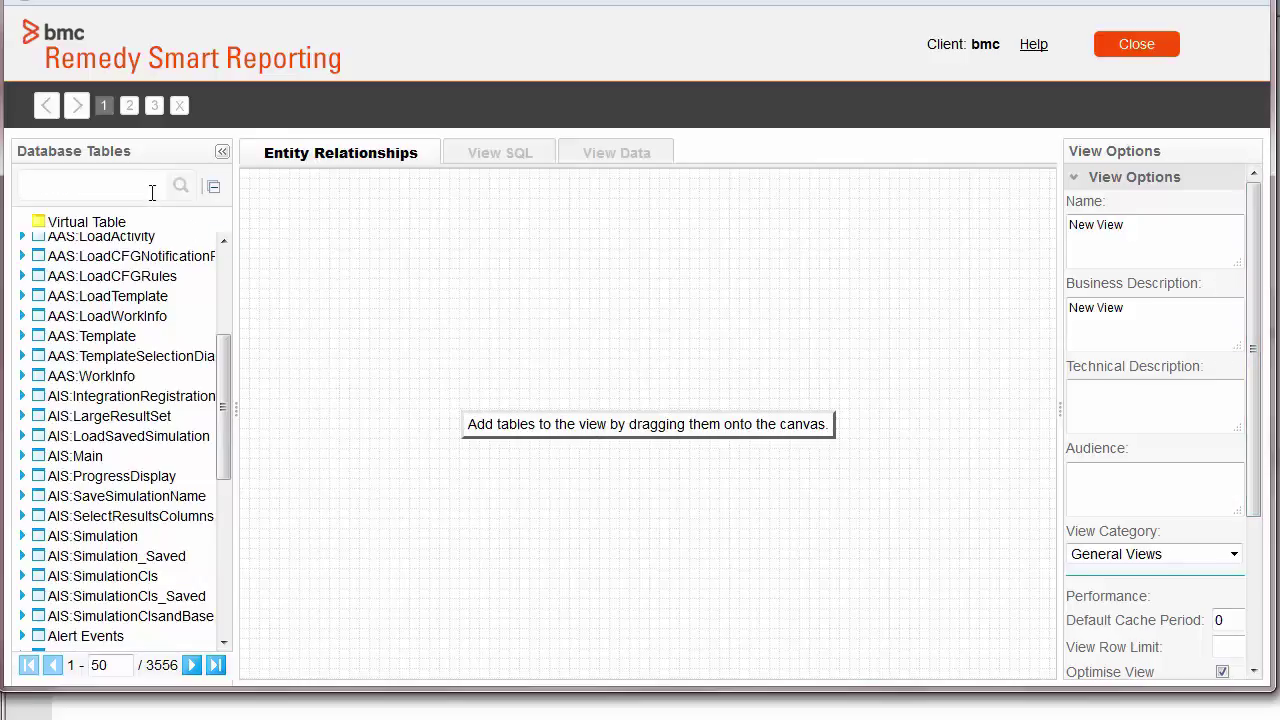
pyautogui.write('CTM:People')
pyautogui.press('Return')
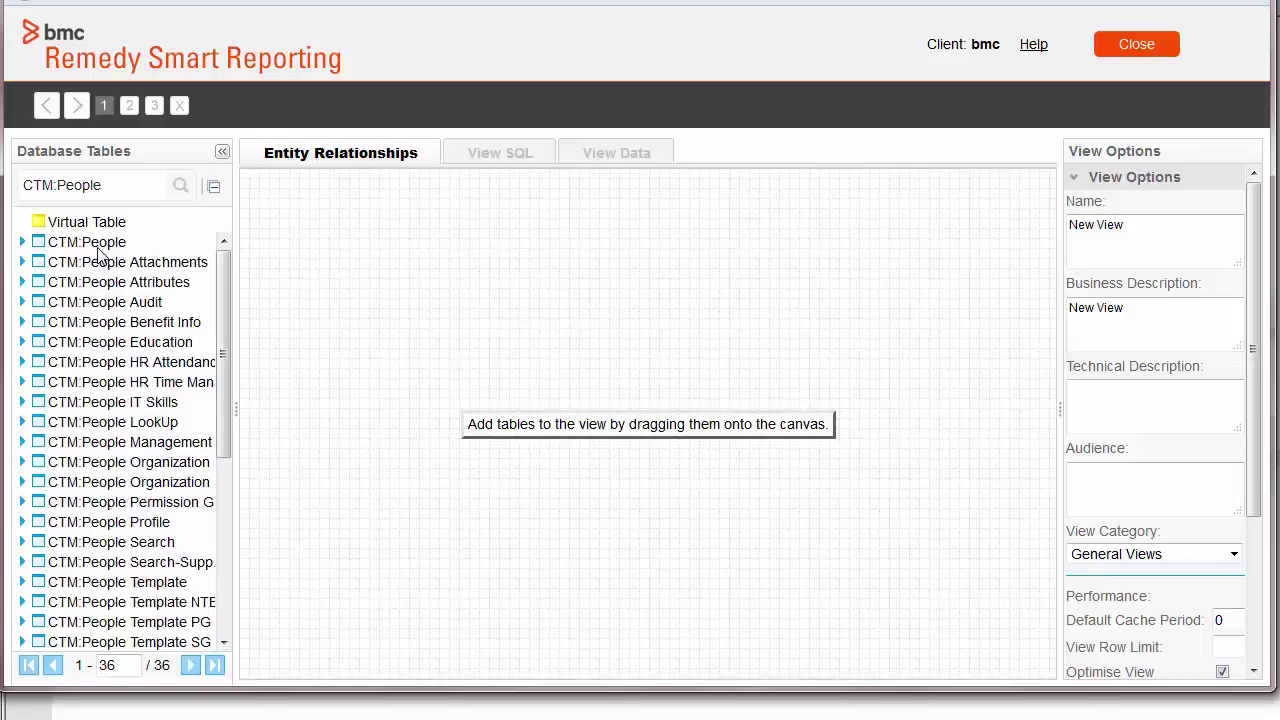
pyautogui.moveTo(98, 250); pyautogui.dragTo(454, 331)
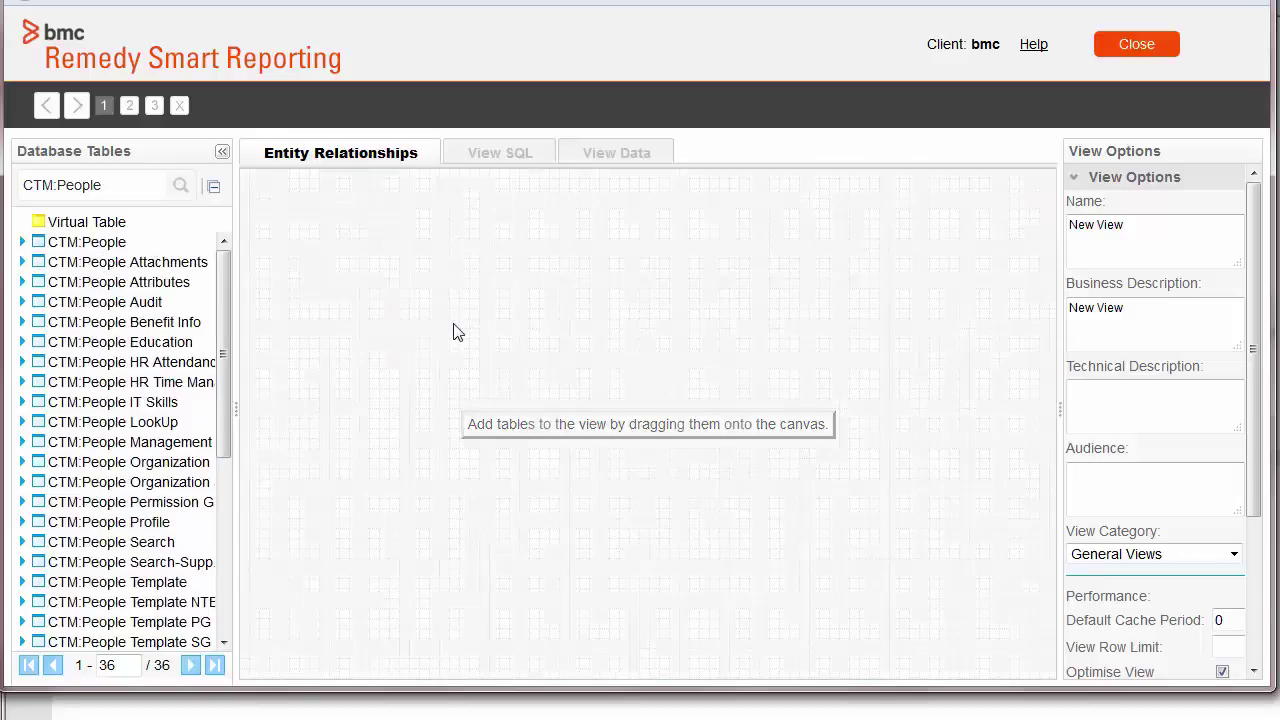
# Search the database tables for CTM:Support and add CTM:Support Group Assoc LookUp to the canvas below CTM:People.
pyautogui.click(126, 189)
pyautogui.press('BackSpace')
pyautogui.press('BackSpace')
pyautogui.press('BackSpace')
pyautogui.press('BackSpace')
pyautogui.press('BackSpace')
pyautogui.press('BackSpace')
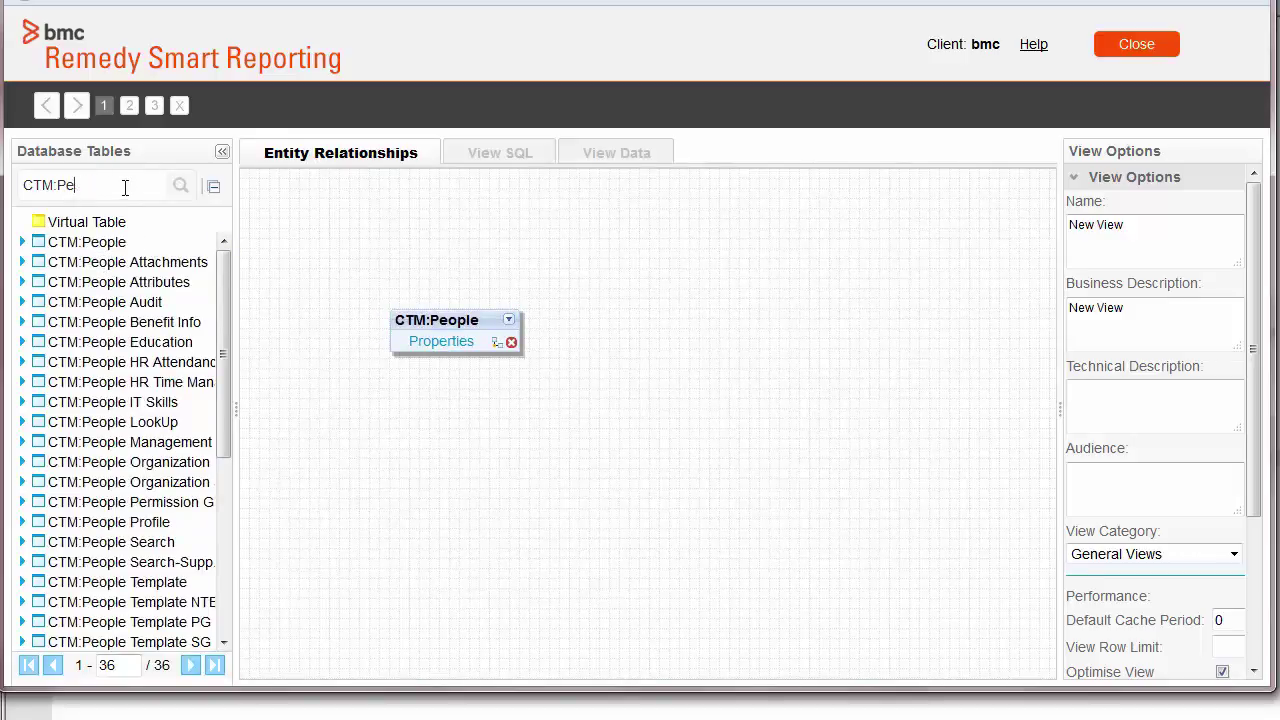
pyautogui.write('Support')
pyautogui.click(181, 186)
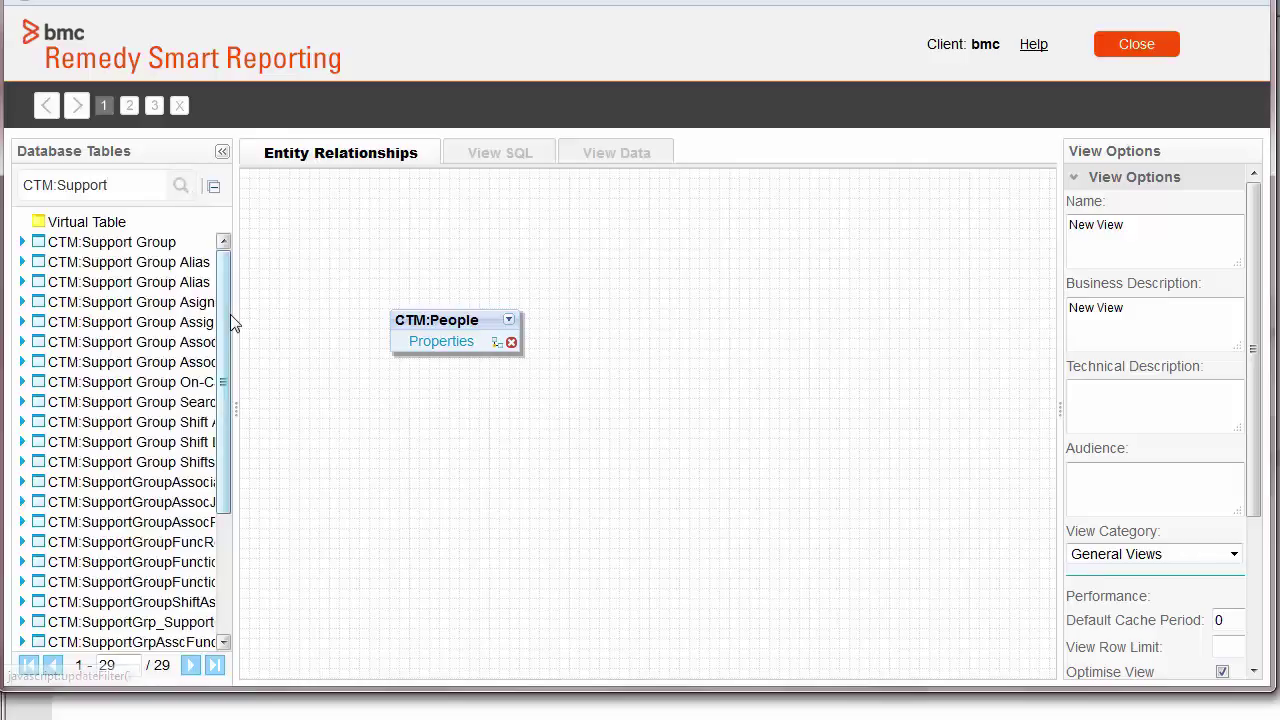
pyautogui.moveTo(237, 317); pyautogui.dragTo(298, 322)
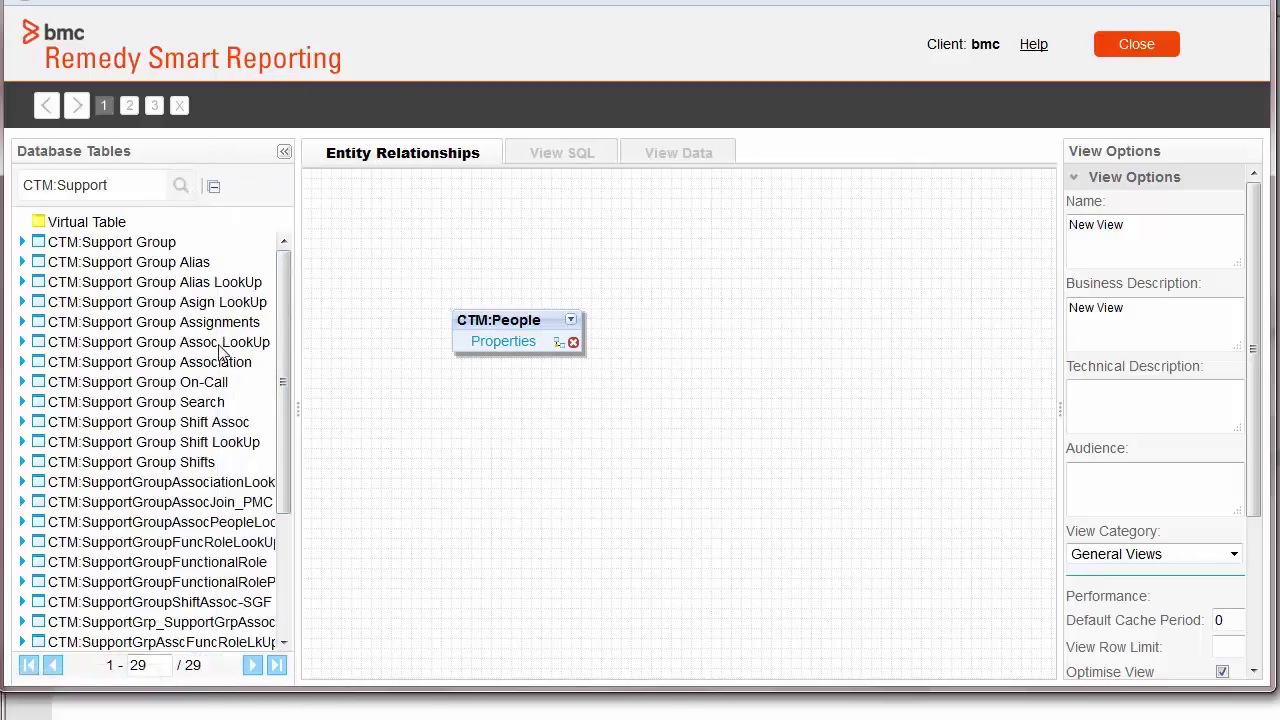
pyautogui.moveTo(222, 350); pyautogui.dragTo(600, 454)
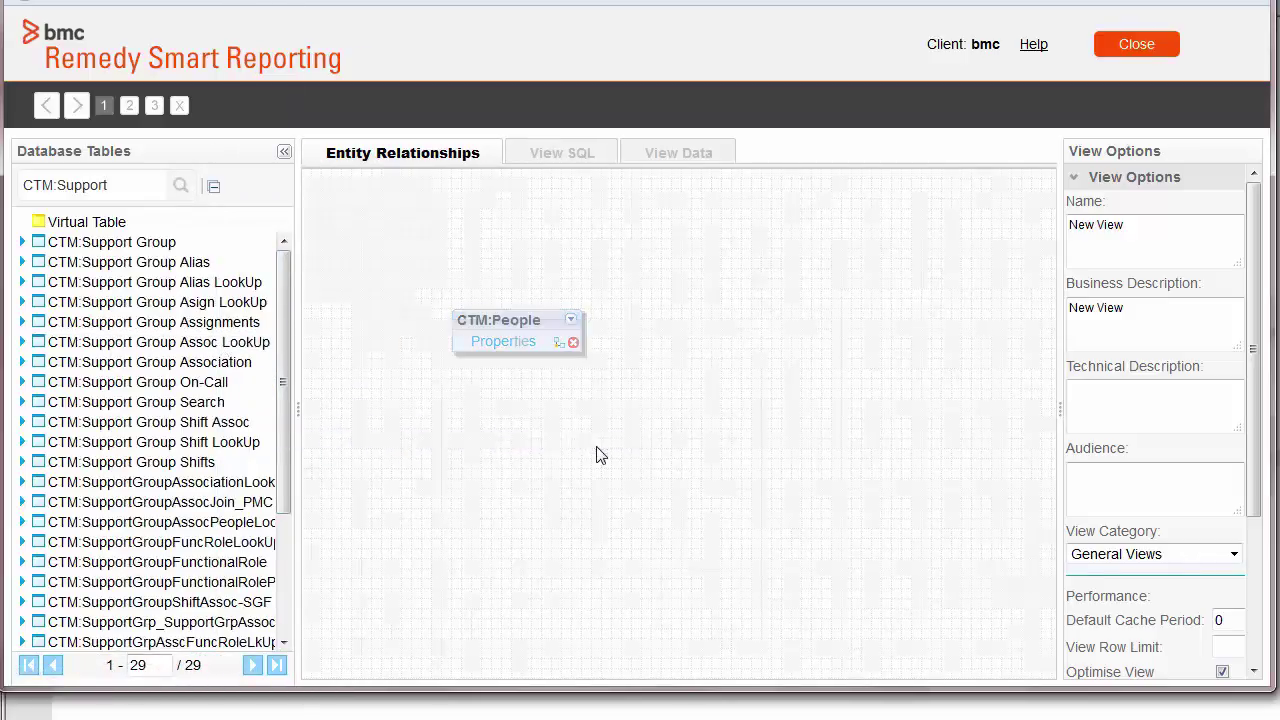
# Include the Remedy Login ID column from the CTM:People table in the view.
pyautogui.click(513, 345)
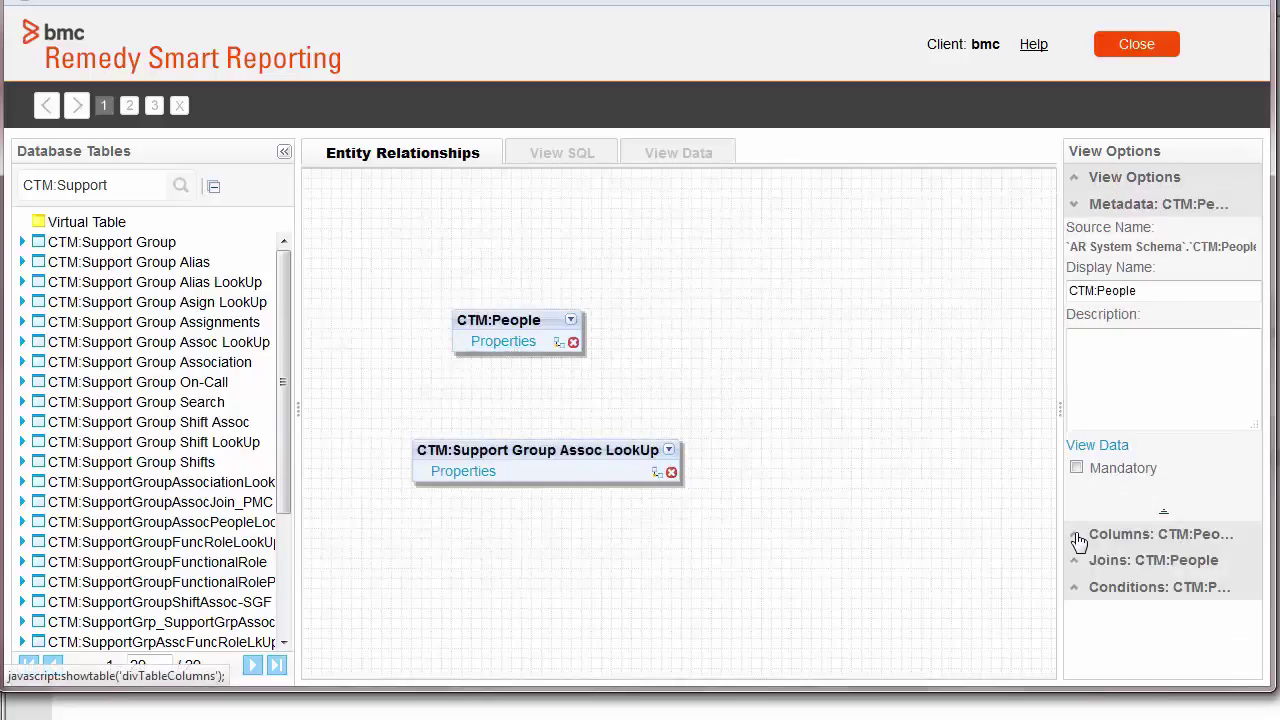
pyautogui.click(1079, 537)
pyautogui.moveTo(1256, 208); pyautogui.dragTo(1257, 385)
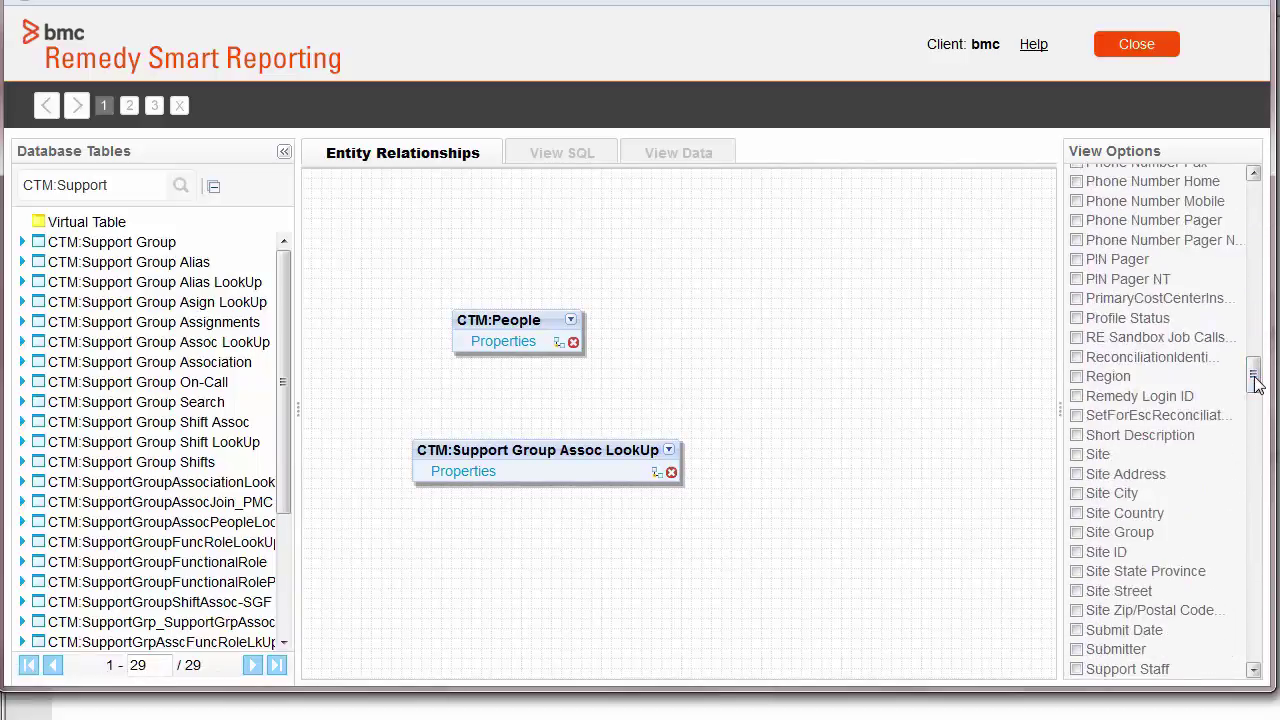
pyautogui.click(1076, 396)
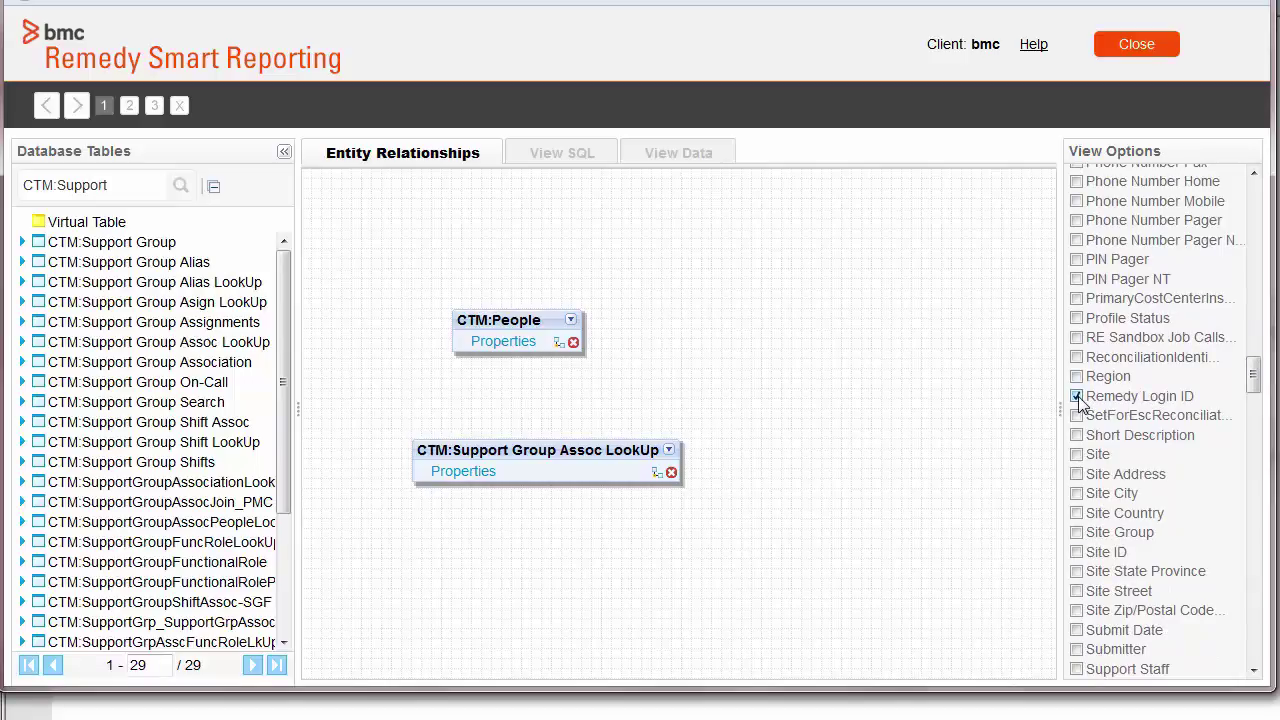
# Include the Support Organization, Support Group Name and Company columns from the CTM:Support Group Assoc LookUp table.
pyautogui.click(457, 478)
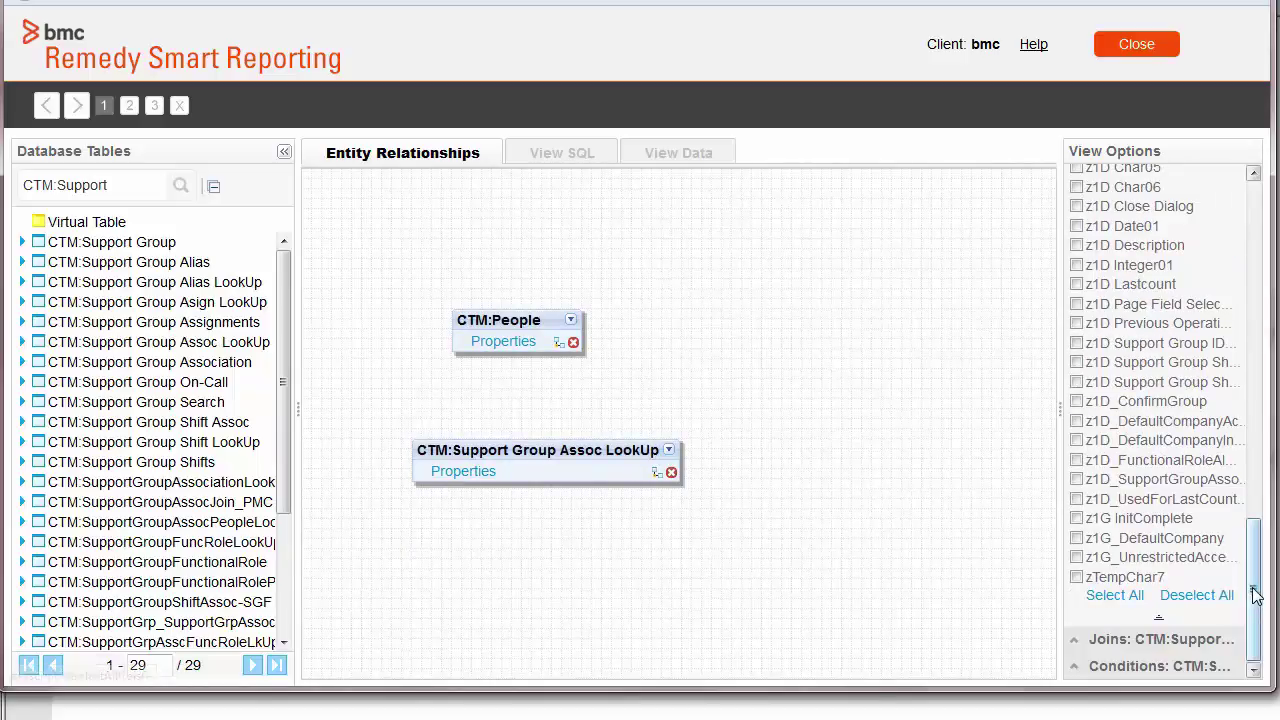
pyautogui.moveTo(1258, 583); pyautogui.dragTo(1255, 427)
pyautogui.click(1076, 445)
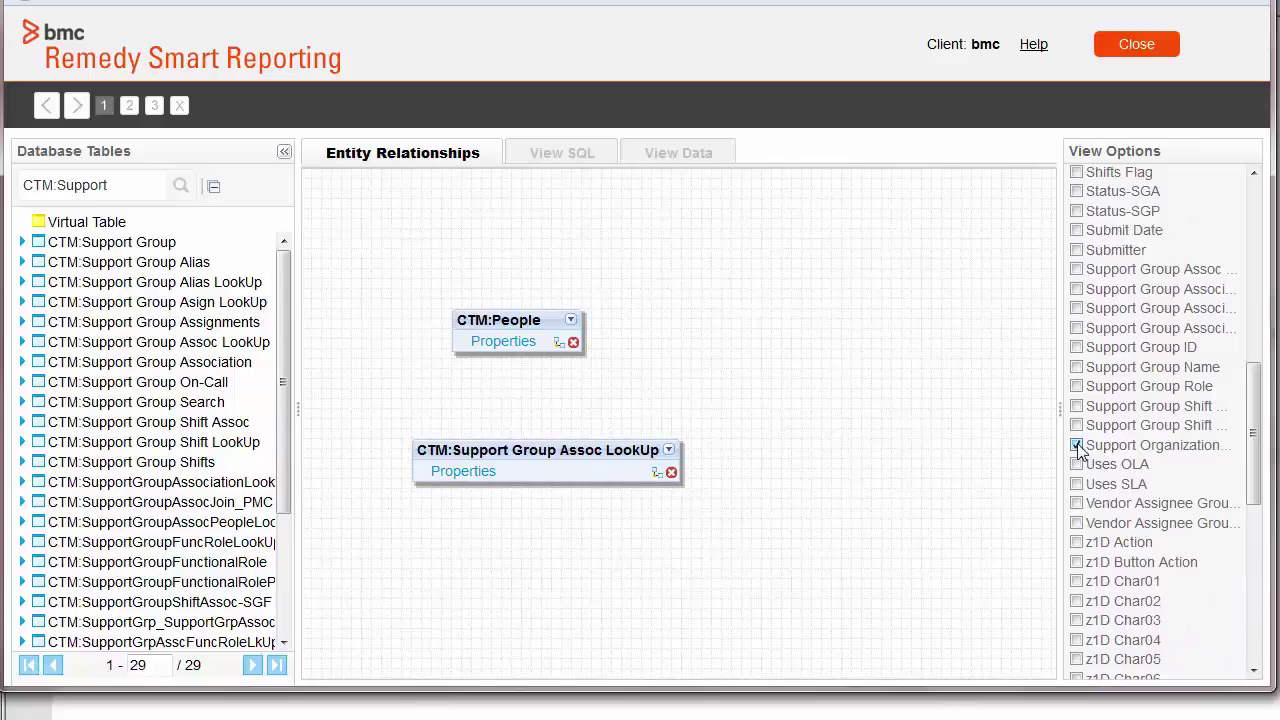
pyautogui.click(1077, 367)
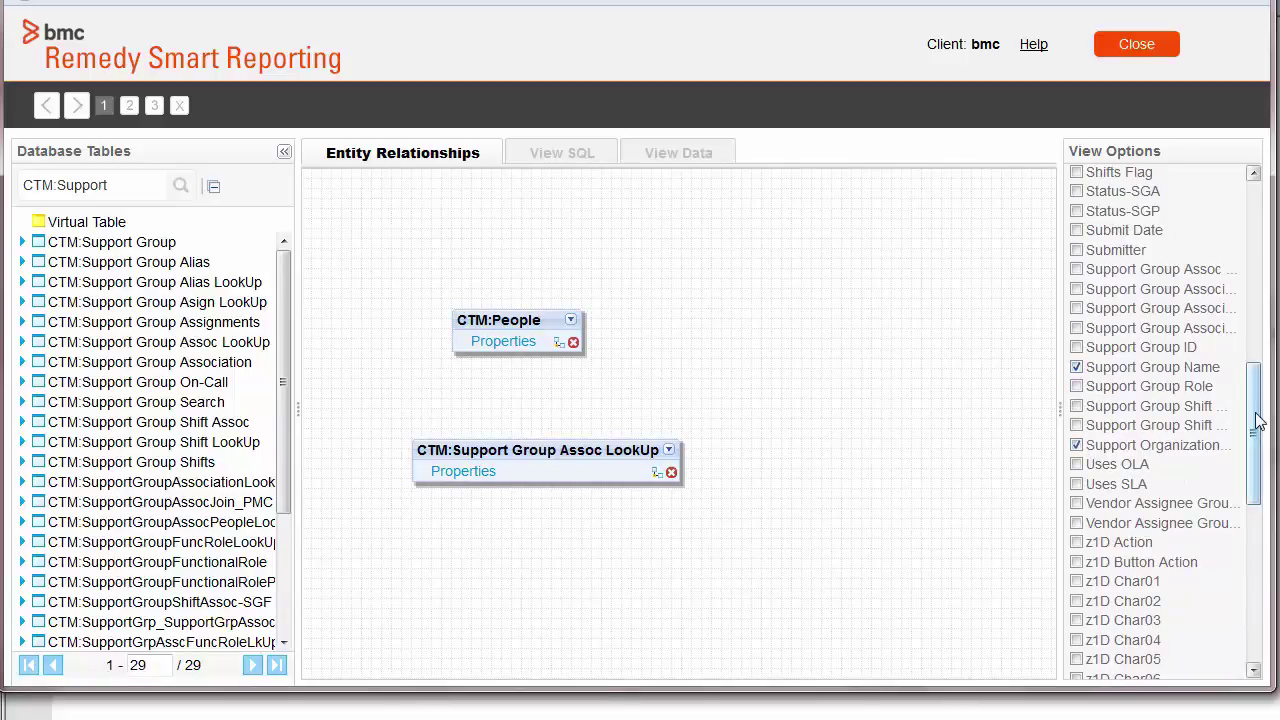
pyautogui.moveTo(1252, 414); pyautogui.dragTo(1150, 262)
pyautogui.click(1077, 253)
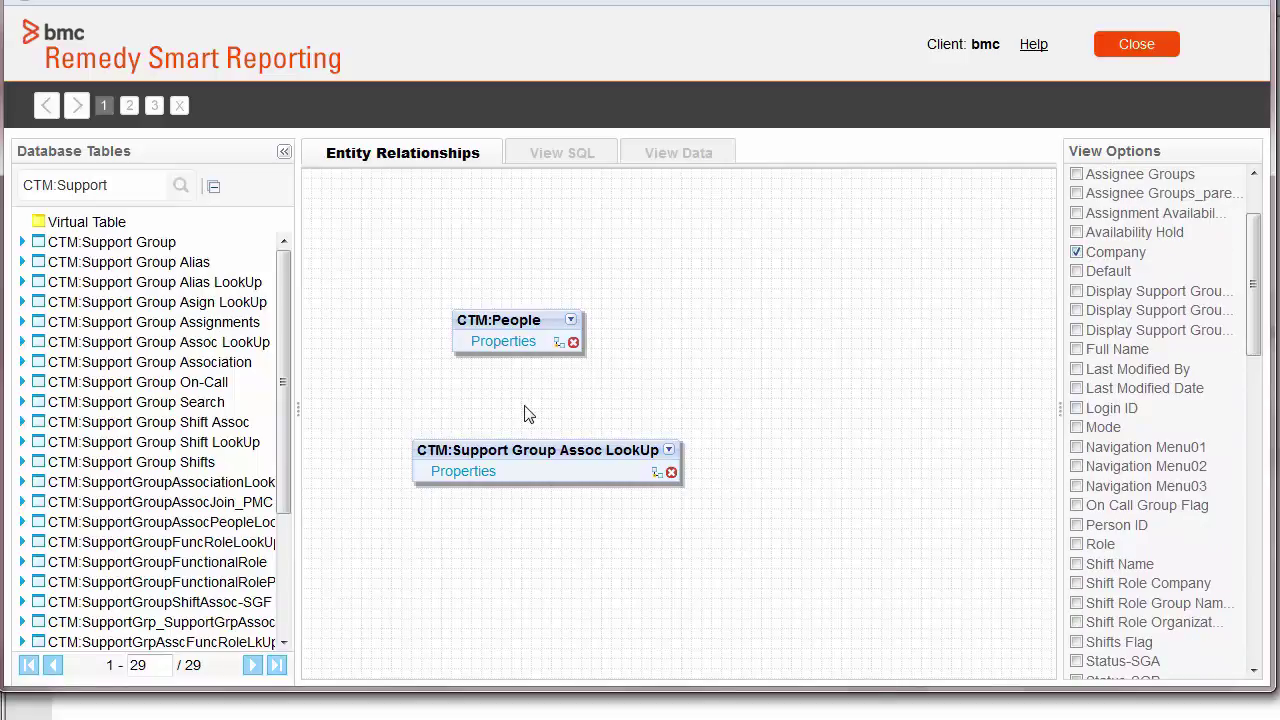
# Start a new join from CTM:People and choose Person ID as its source column.
pyautogui.click(559, 345)
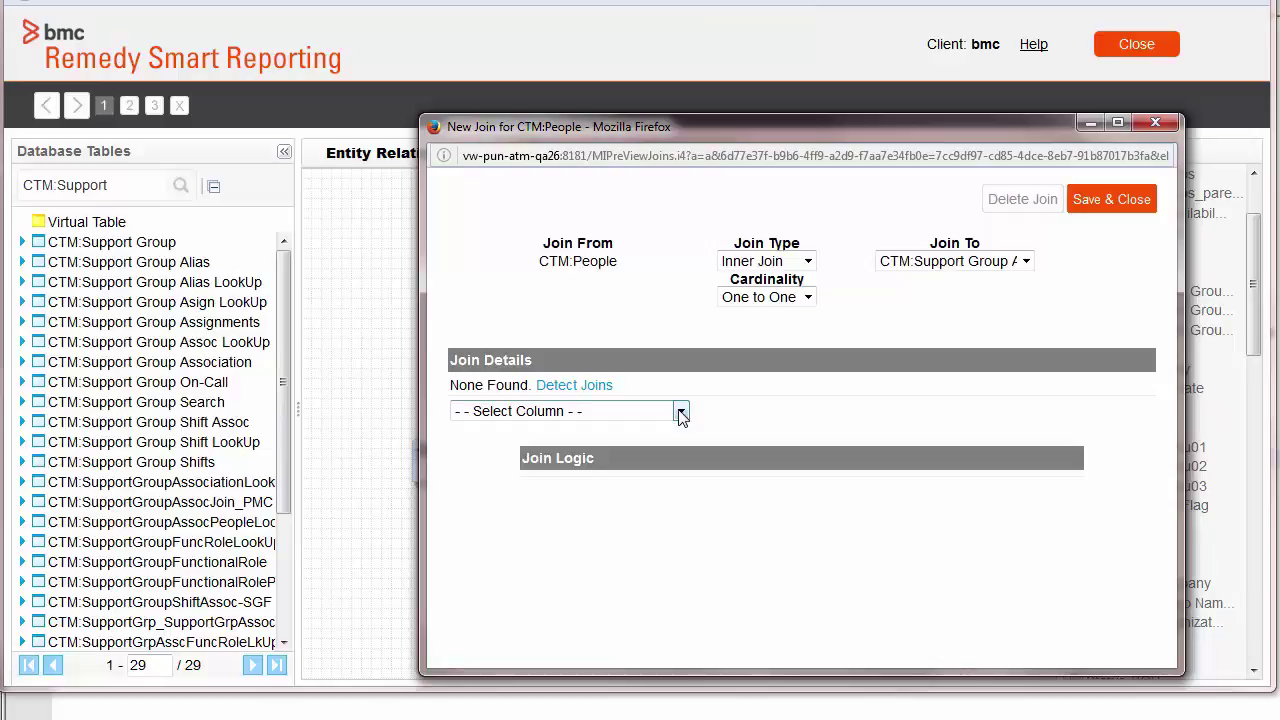
pyautogui.click(680, 413)
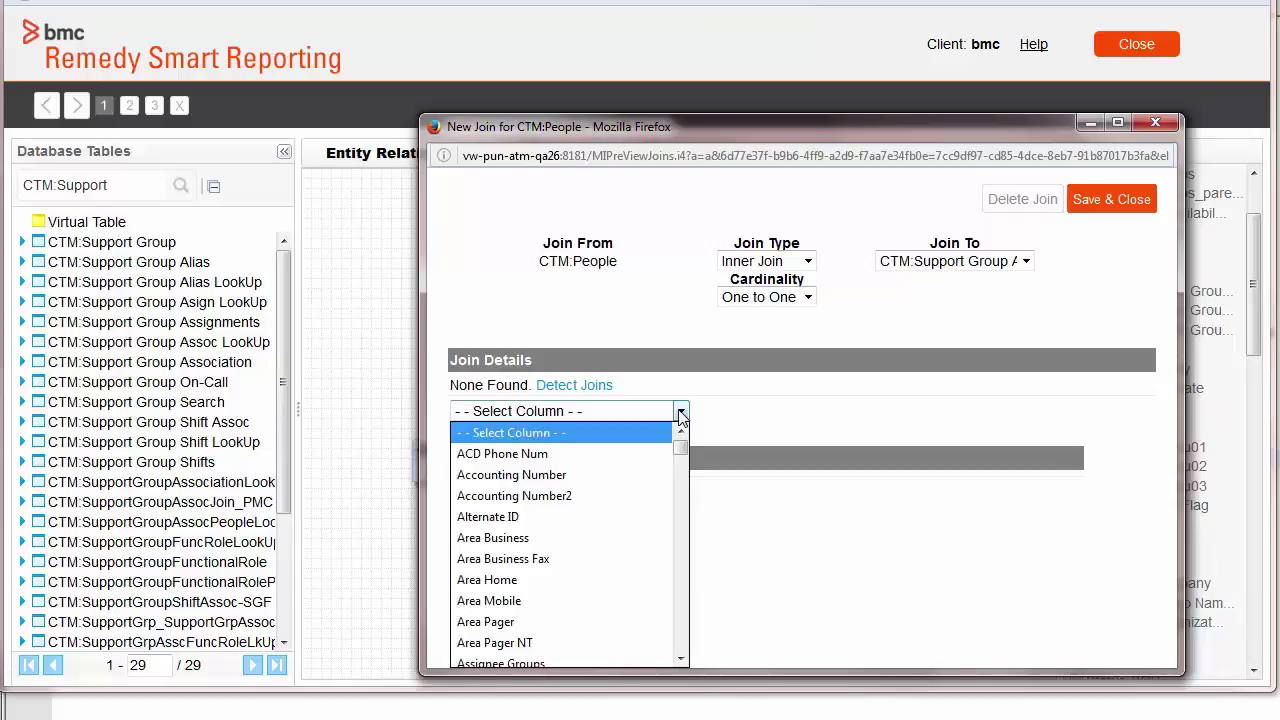
pyautogui.press('p')
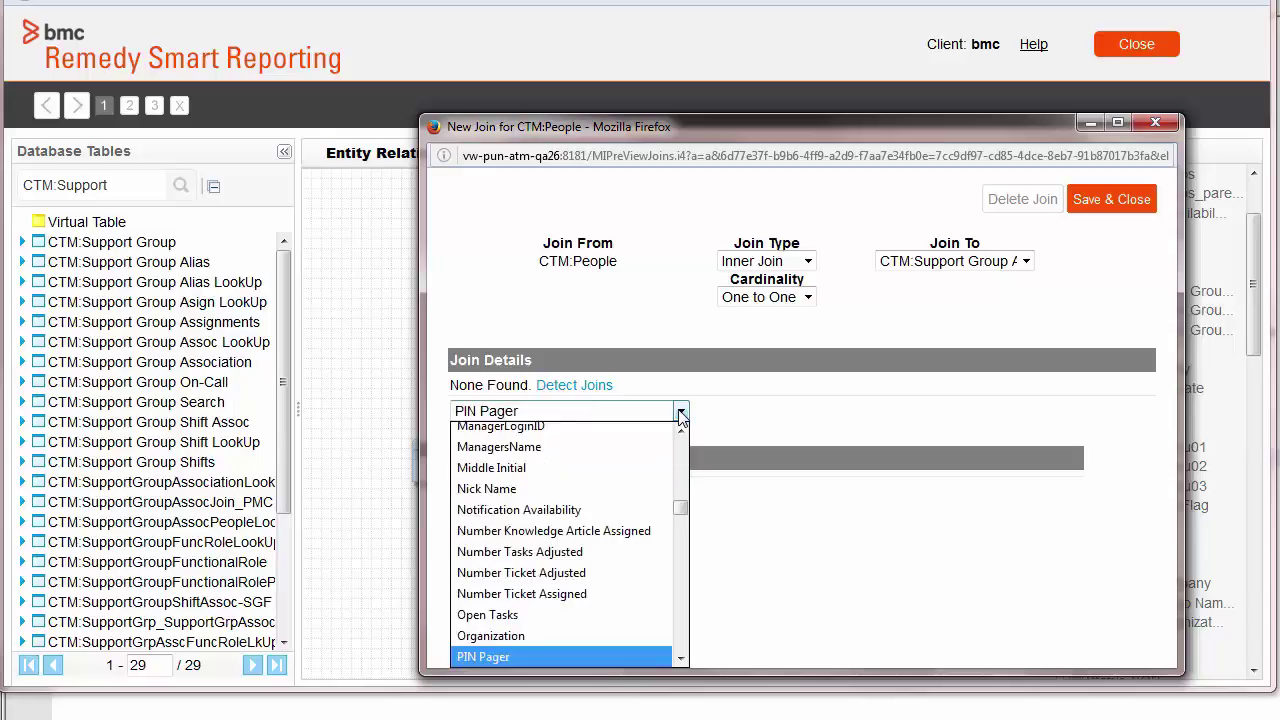
pyautogui.press('Down')
pyautogui.press('Down')
pyautogui.press('Down')
pyautogui.press('Down')
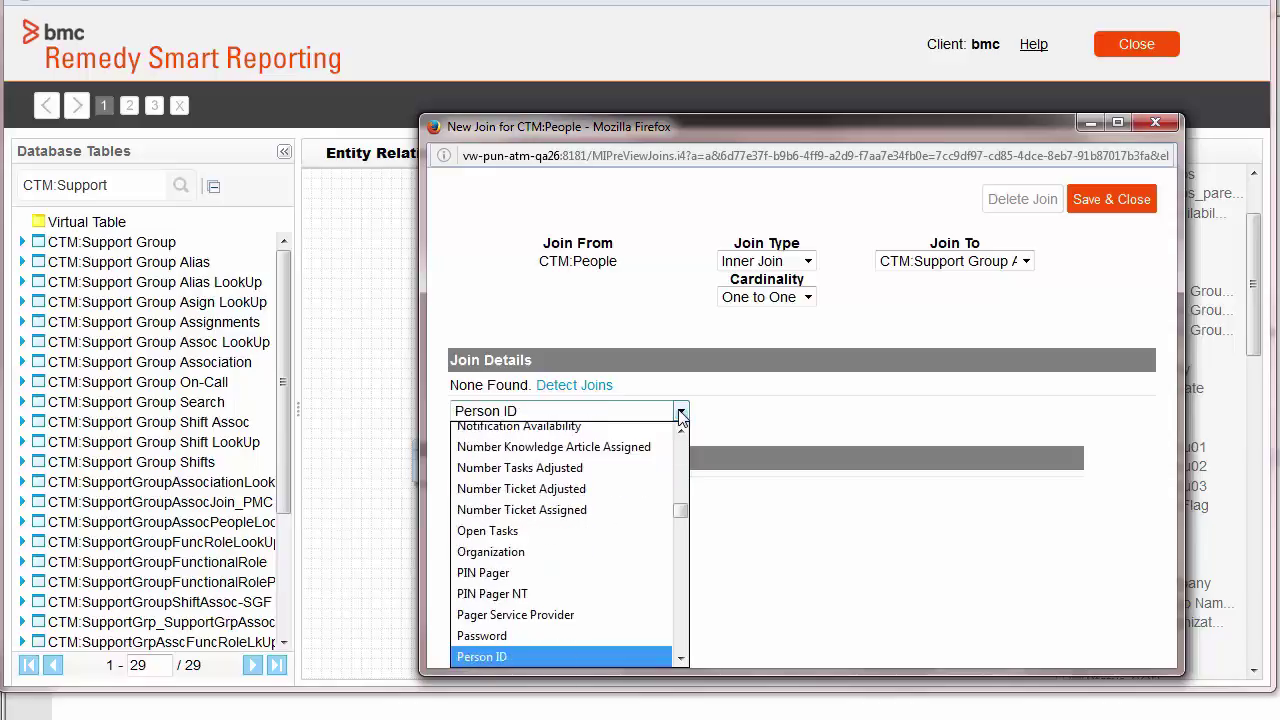
pyautogui.press('Return')
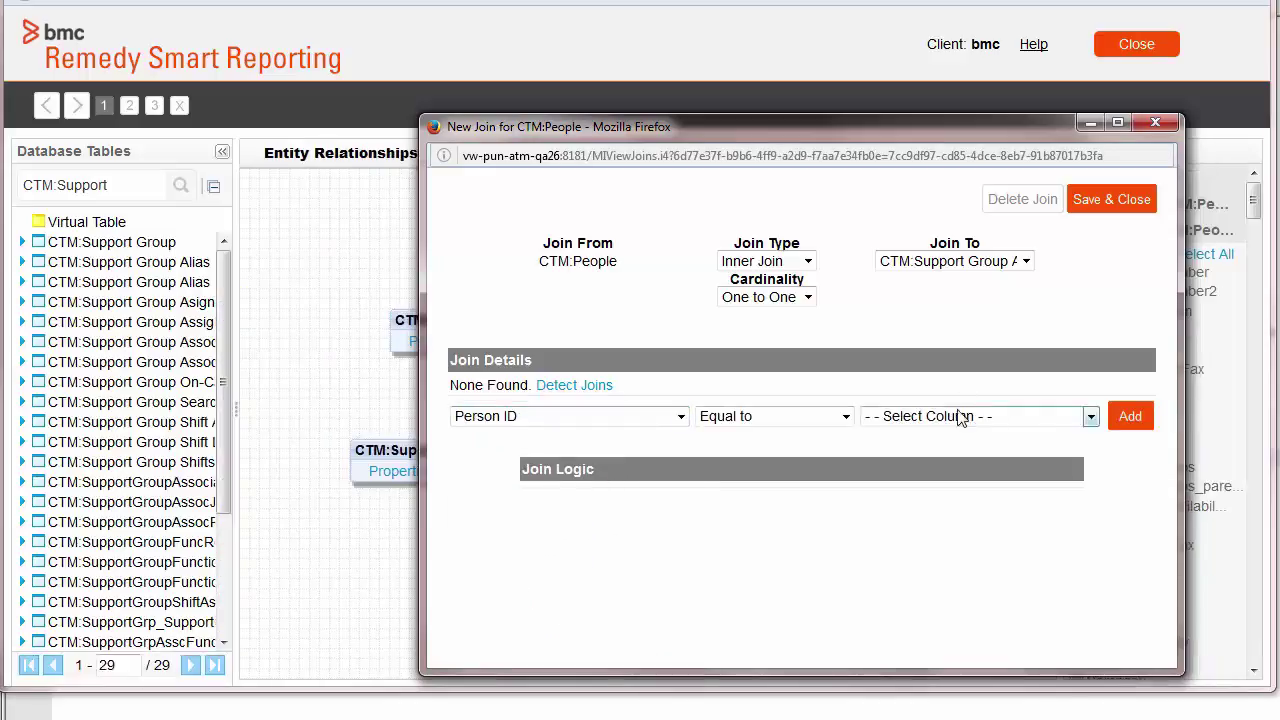
# Match the join to Person ID in CTM:Support Group Assoc LookUp, add the condition and save the join.
pyautogui.click(1092, 418)
pyautogui.write('pe')
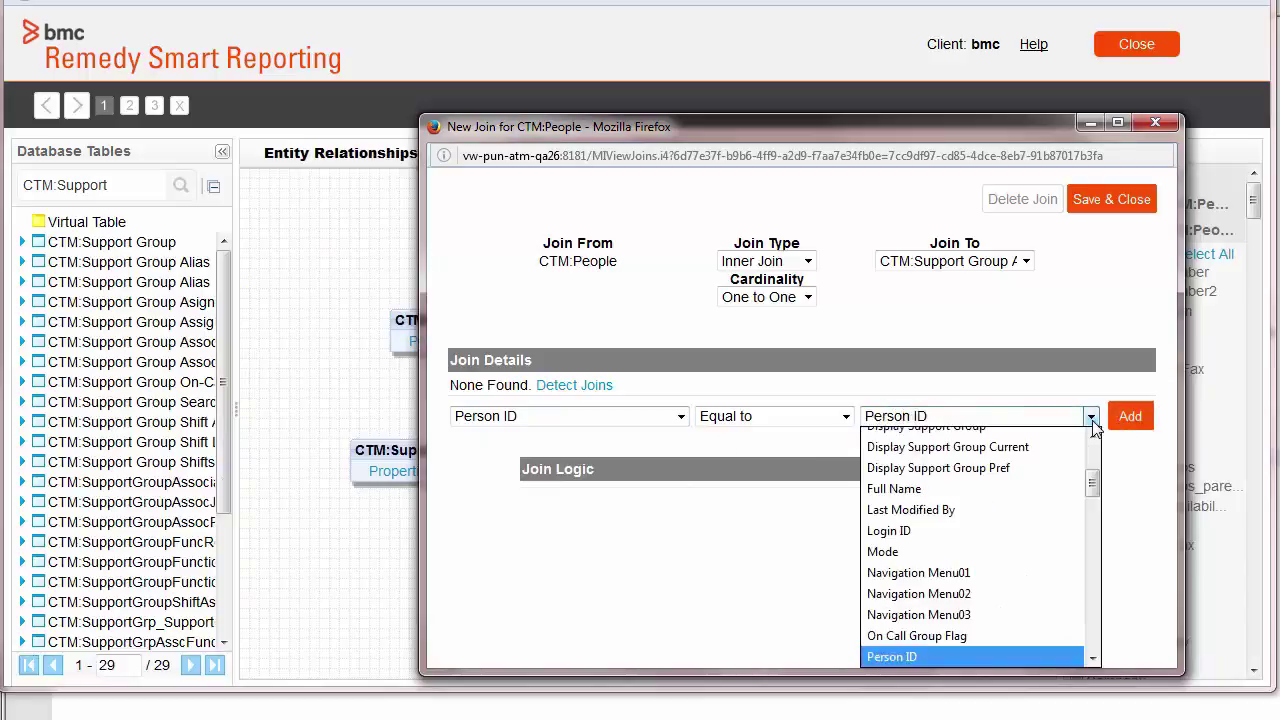
pyautogui.press('Return')
pyautogui.click(1130, 420)
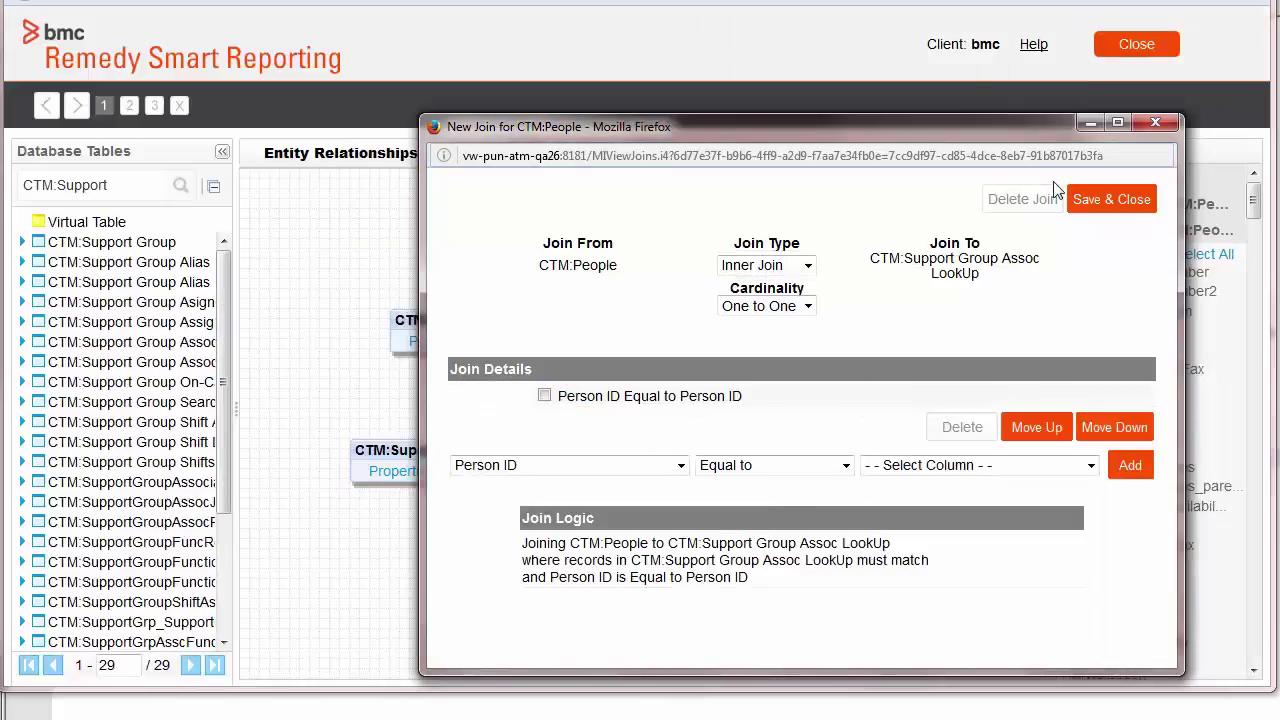
pyautogui.click(1112, 201)
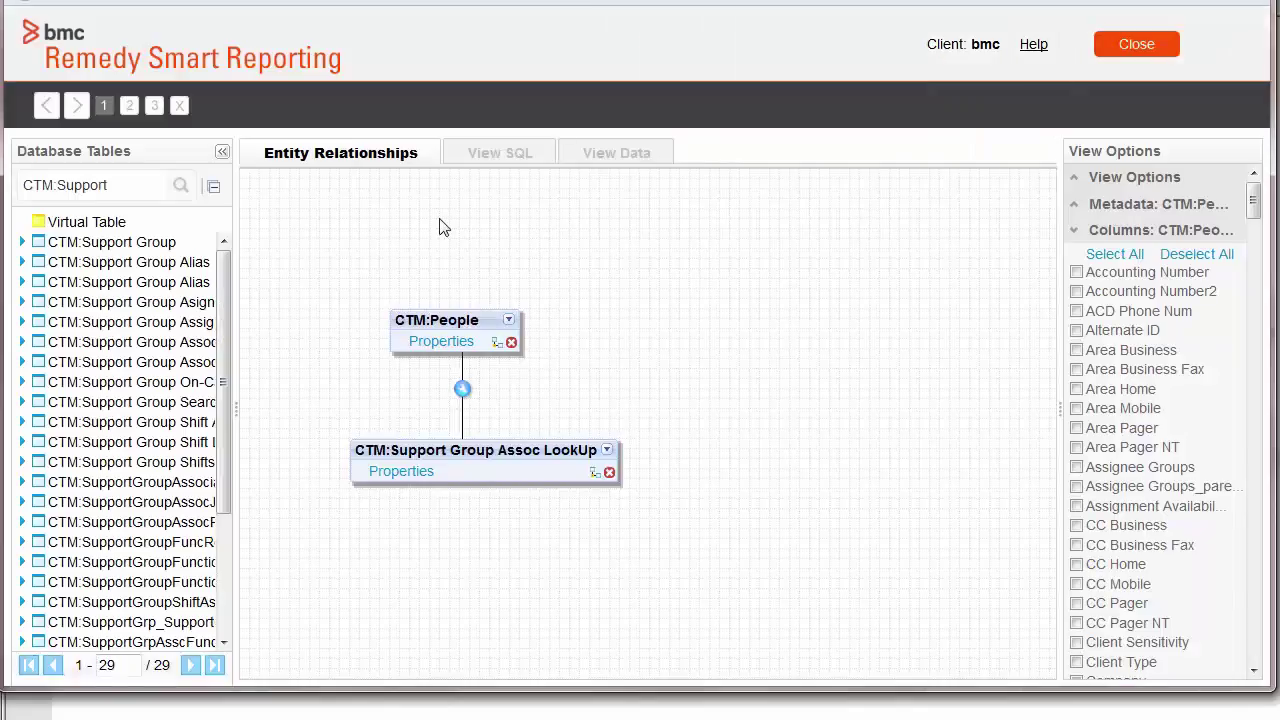
# Proceed to the view's field setup and expand the unattached fields of CTM:People and CTM:Support Group Assoc LookUp.
pyautogui.click(131, 107)
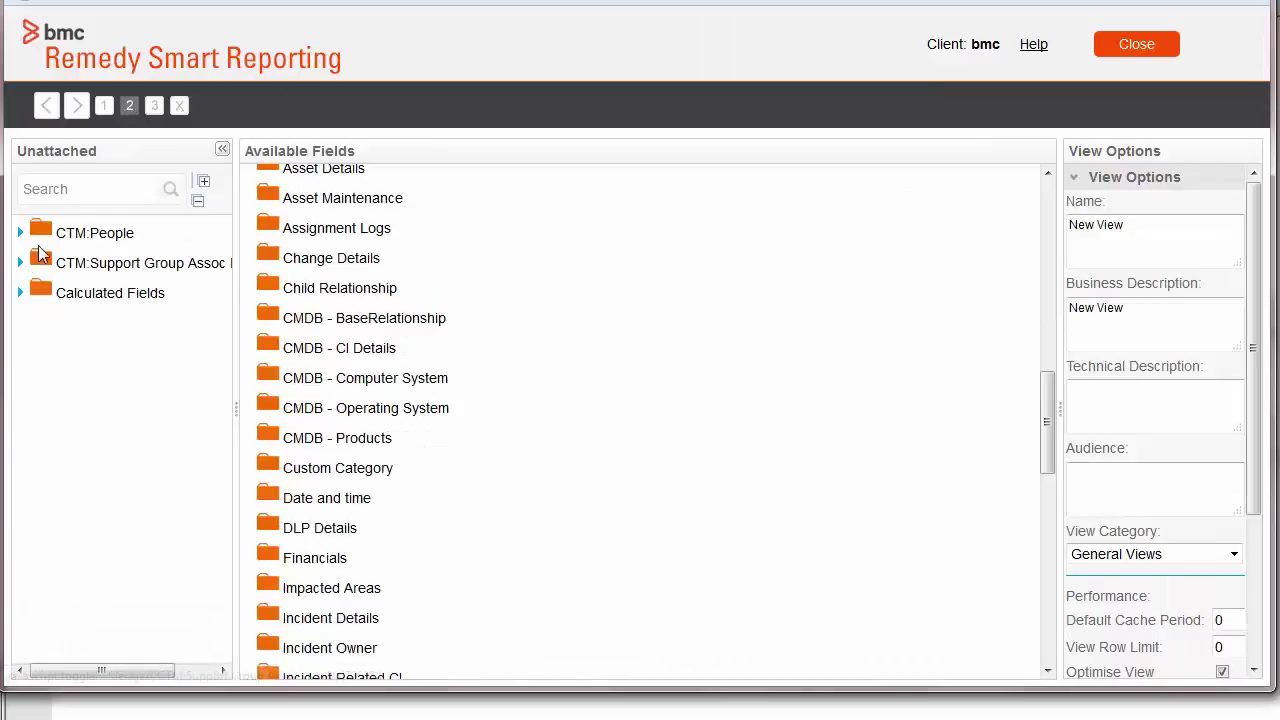
pyautogui.click(19, 233)
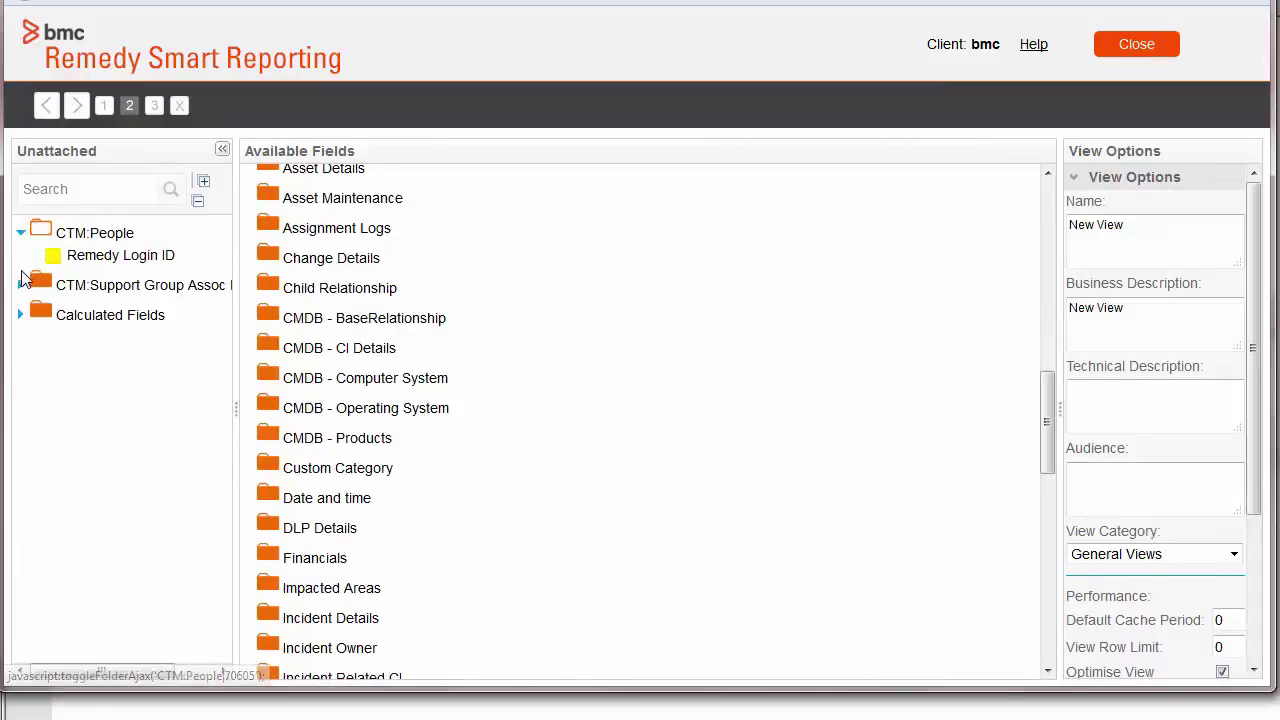
pyautogui.click(20, 285)
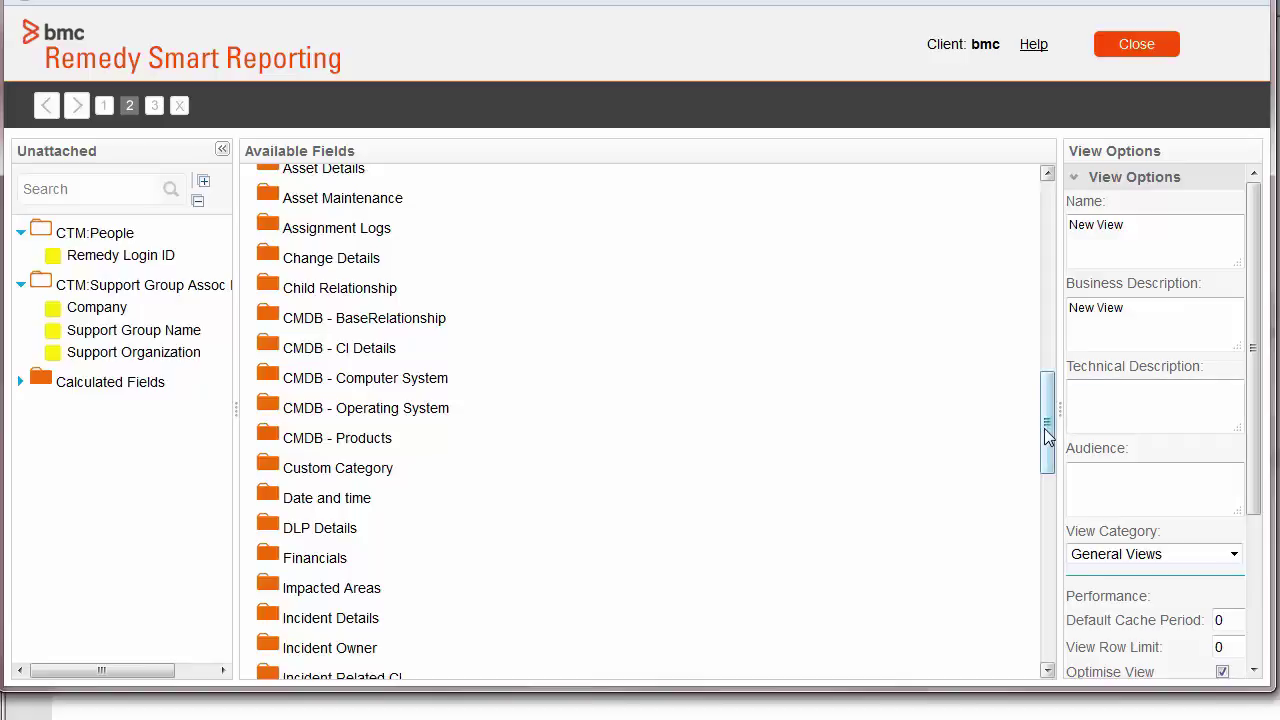
# Add a new field category named Custom Category and save the category list.
pyautogui.moveTo(1042, 430); pyautogui.dragTo(1040, 640)
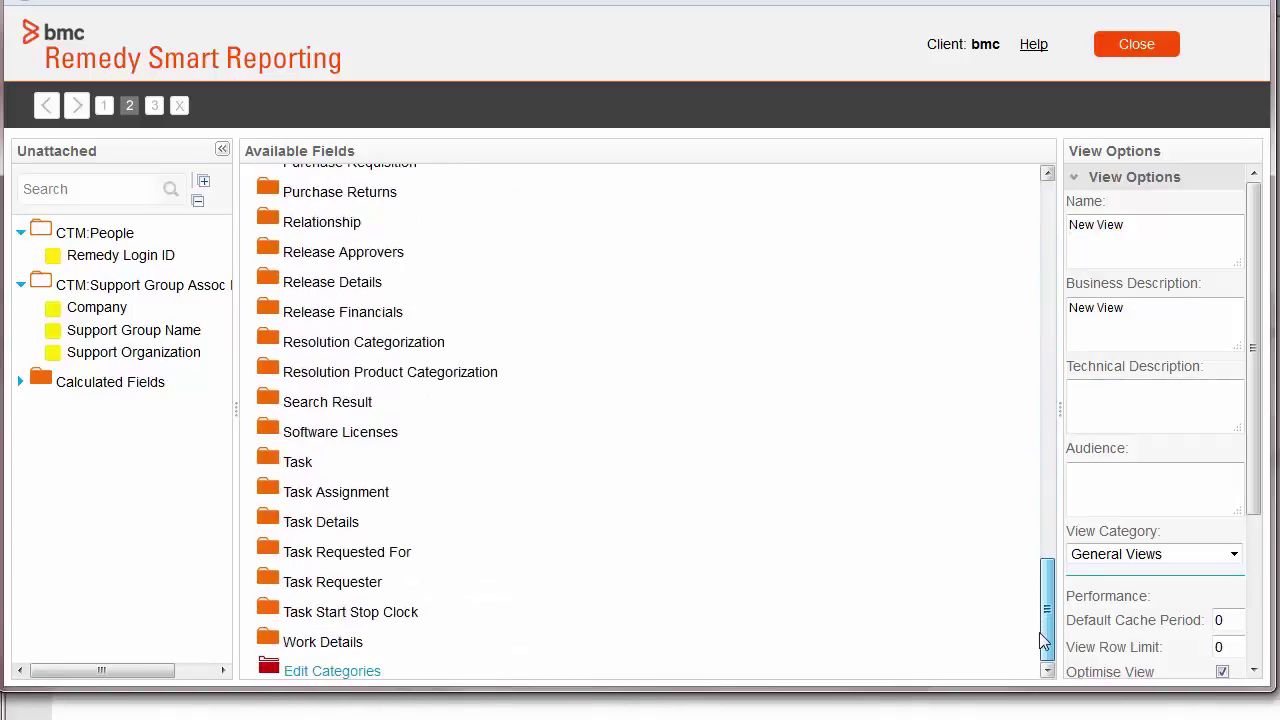
pyautogui.click(337, 672)
pyautogui.click(645, 506)
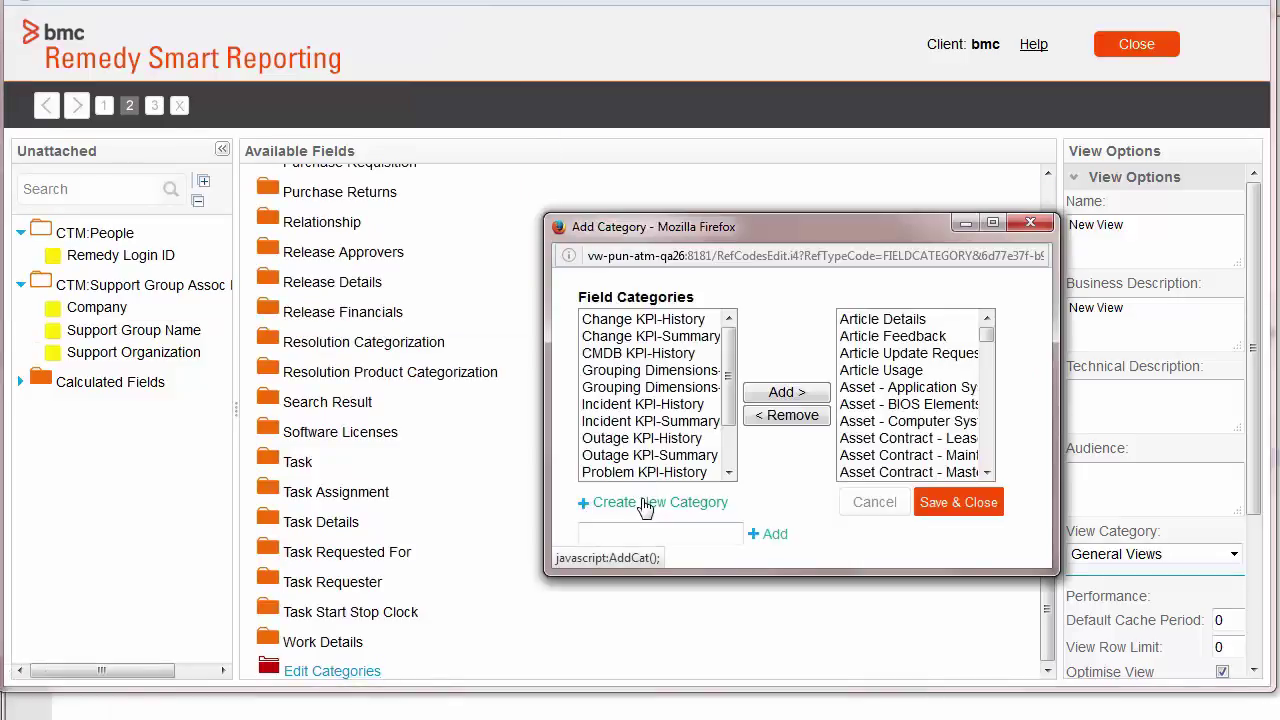
pyautogui.click(633, 524)
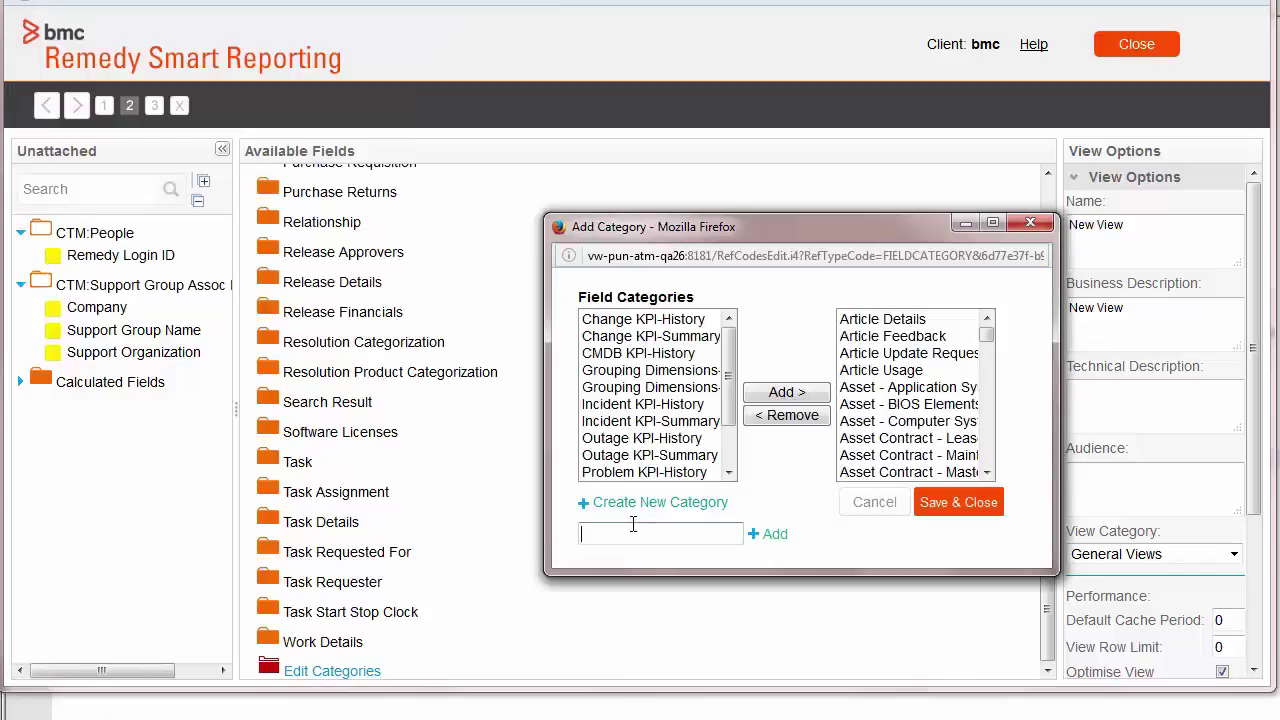
pyautogui.write('Cust')
pyautogui.press('Down')
pyautogui.press('Tab')
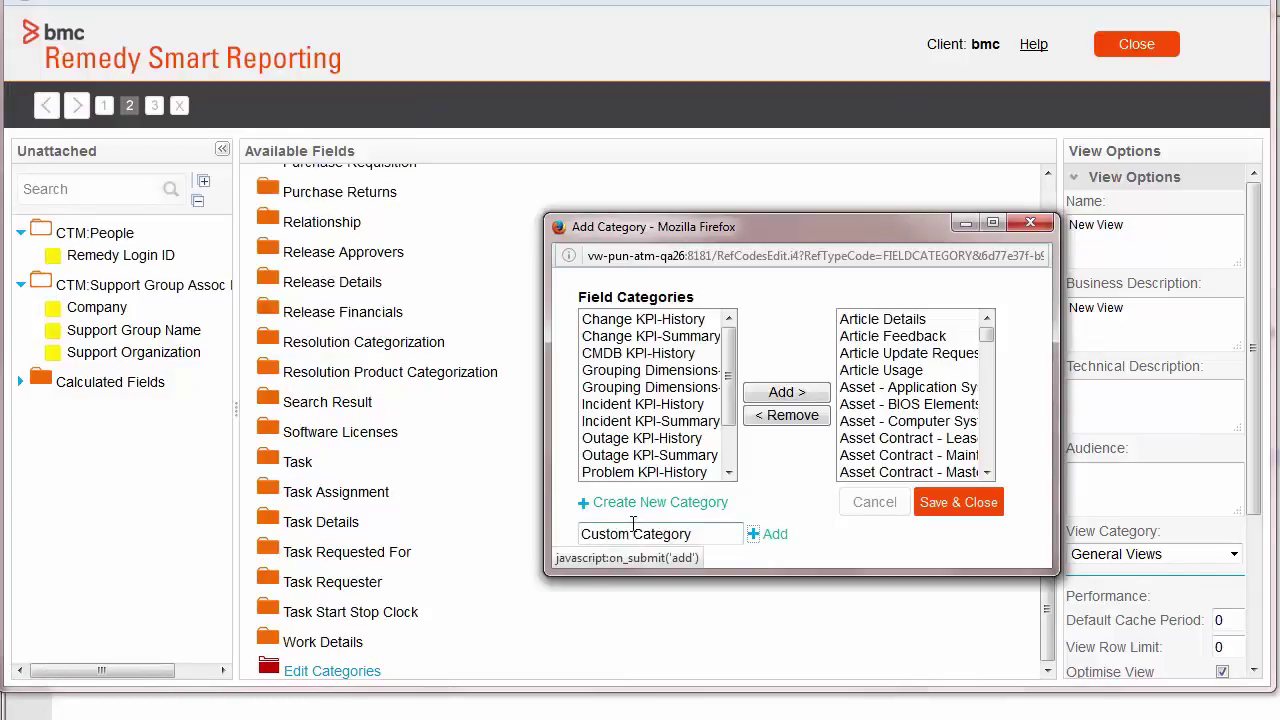
pyautogui.click(768, 534)
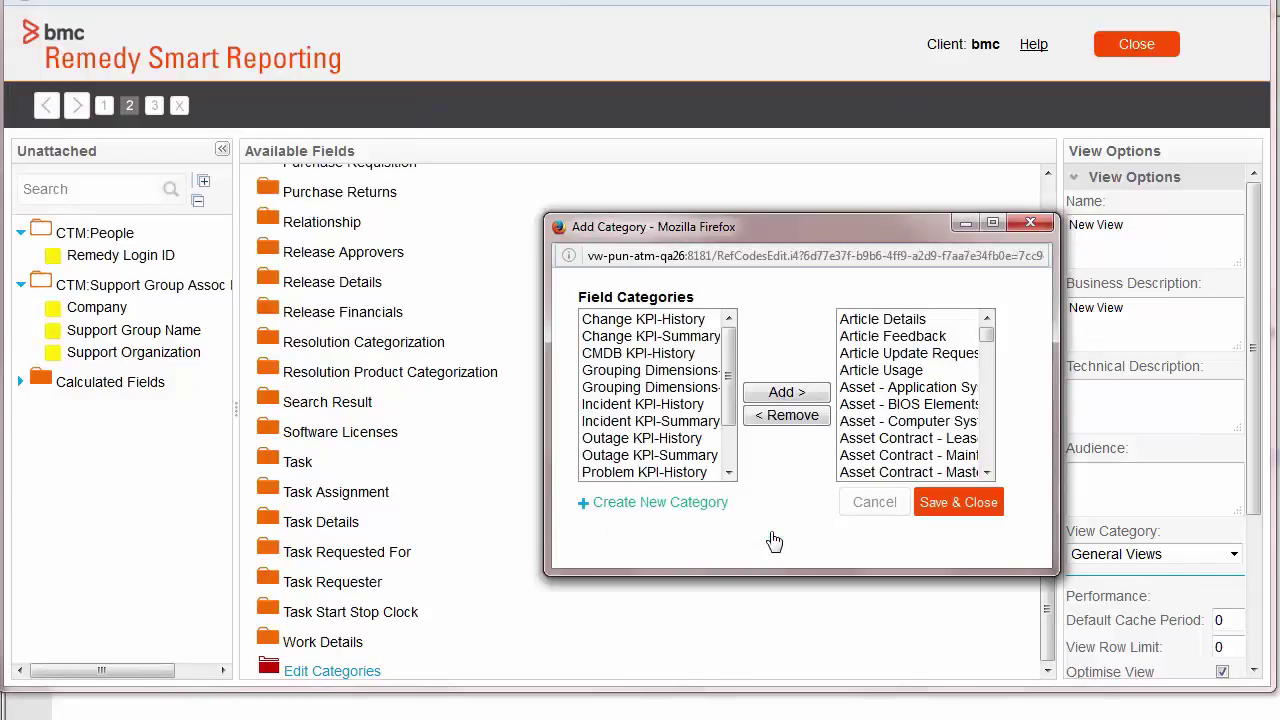
pyautogui.click(964, 512)
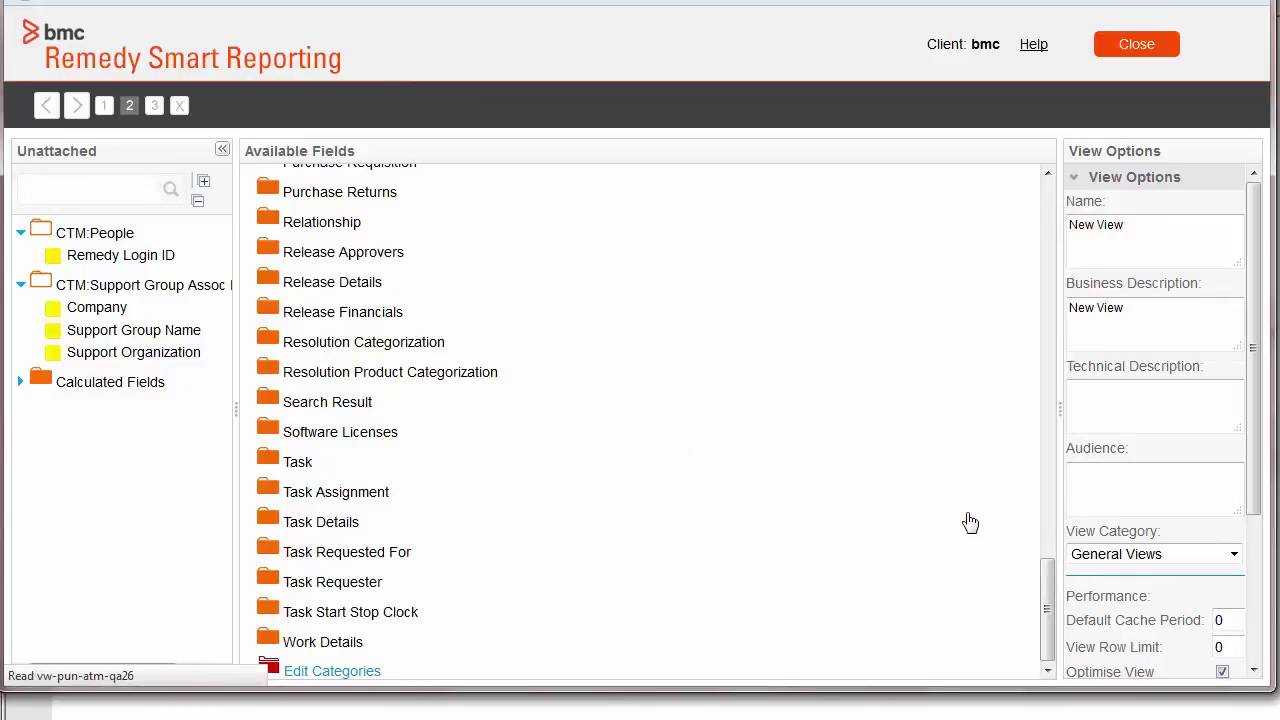
# Place Remedy Login ID, Company, Support Group Name and Support Organization in the Custom Category folder of the available fields.
pyautogui.click(110, 260)
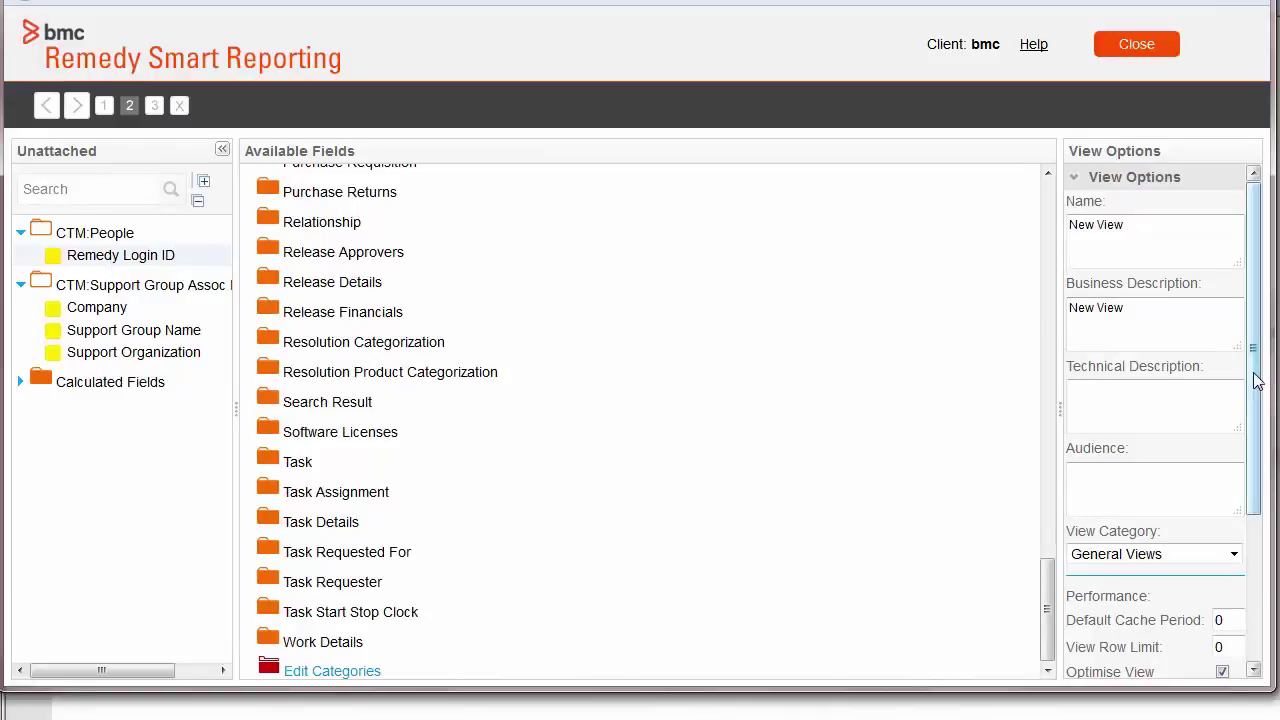
pyautogui.scroll(-1, 1245, 350)
pyautogui.scroll(1, 1236, 340)
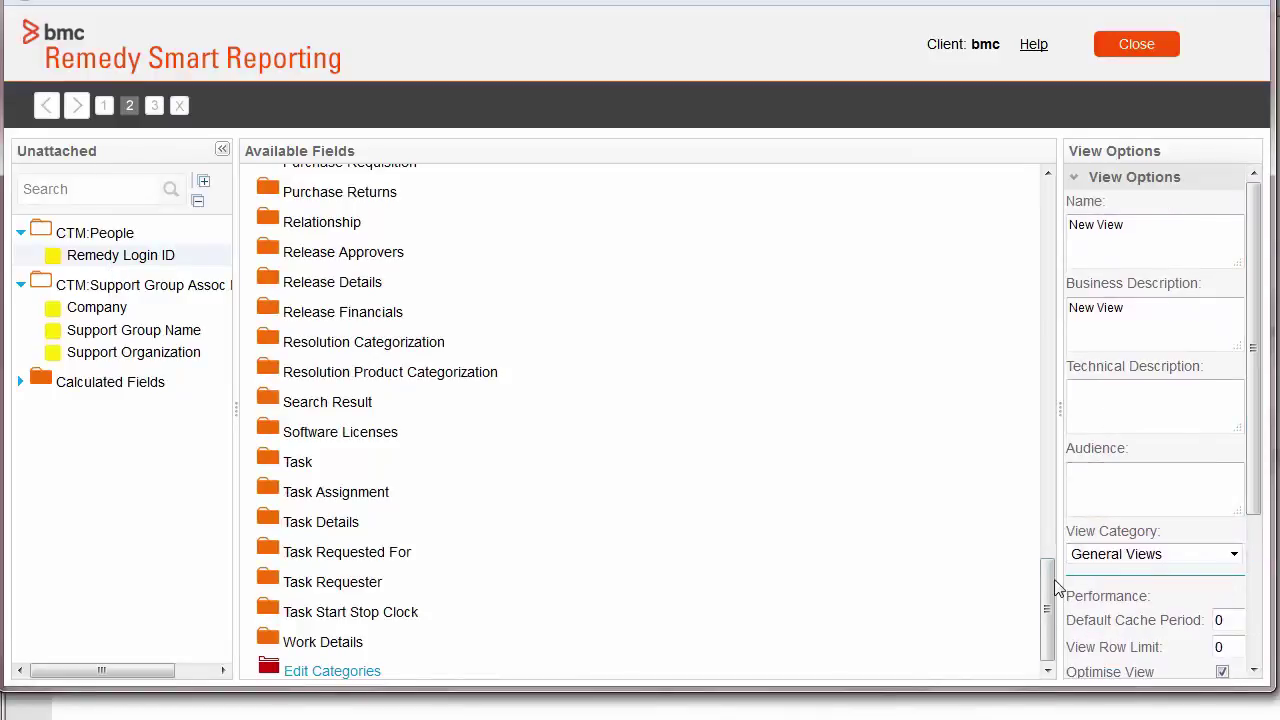
pyautogui.moveTo(1046, 586); pyautogui.dragTo(1043, 402)
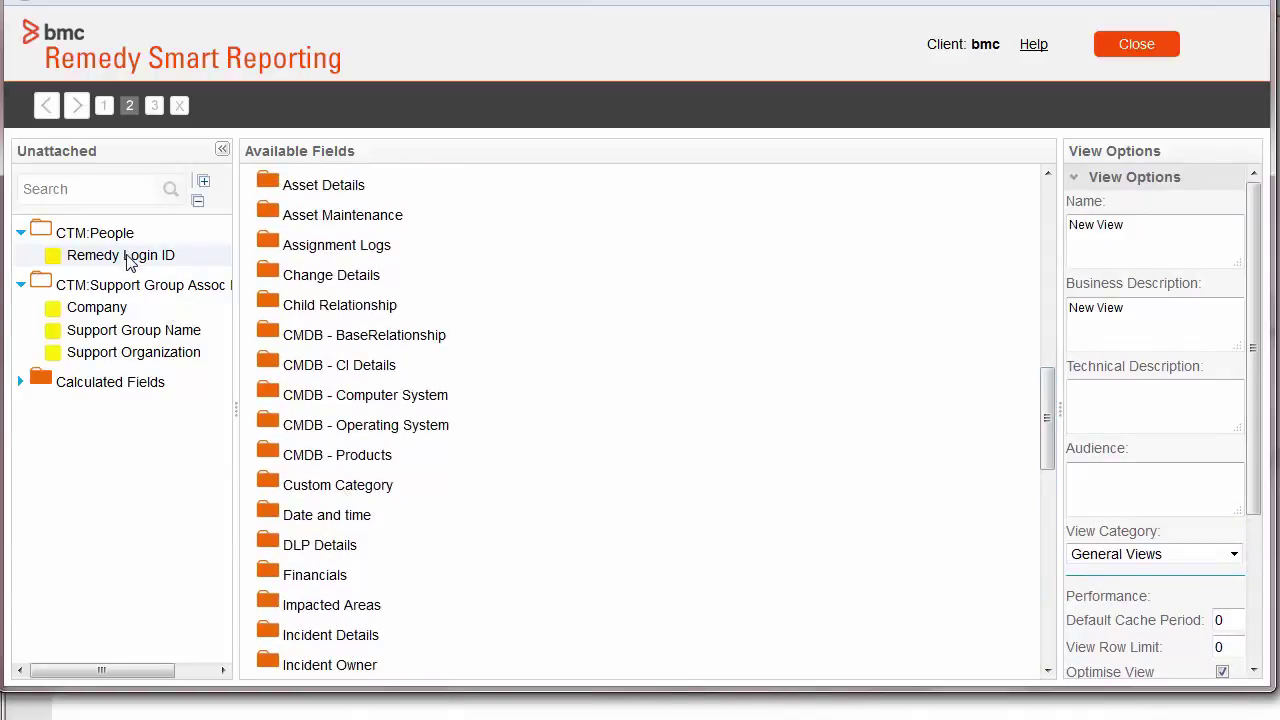
pyautogui.moveTo(127, 262); pyautogui.dragTo(338, 490)
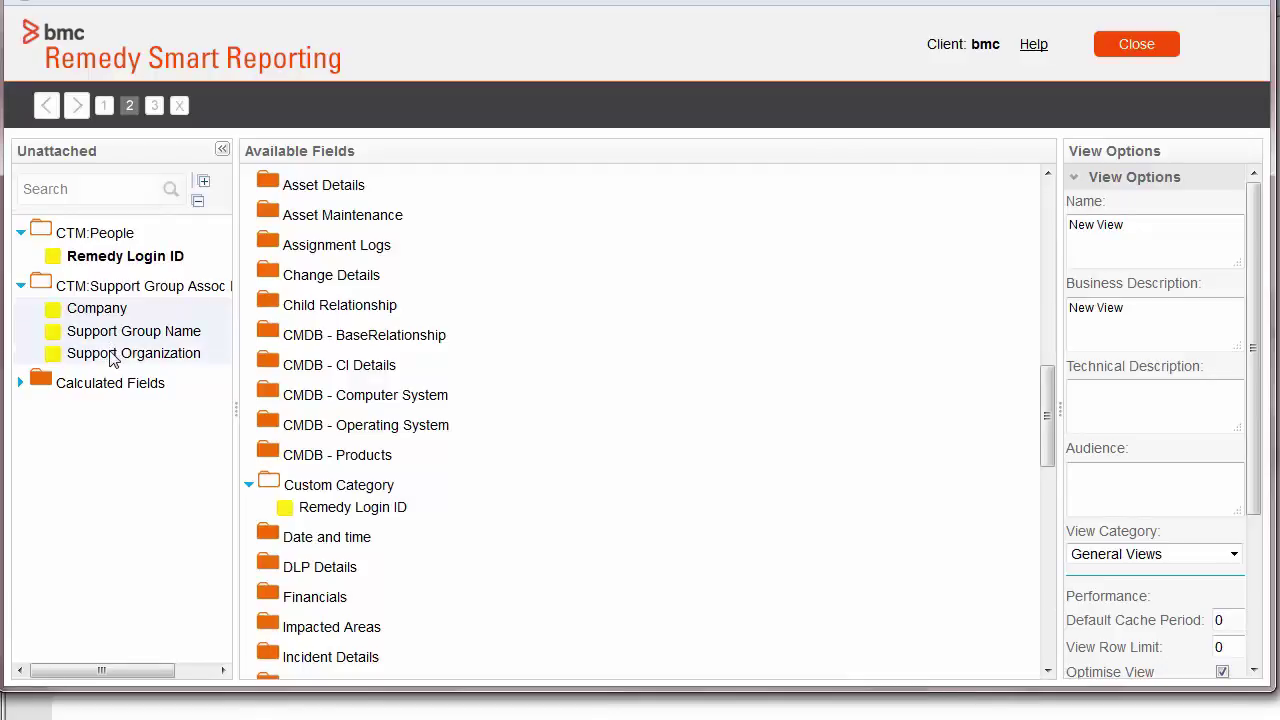
pyautogui.moveTo(113, 360); pyautogui.dragTo(449, 497)
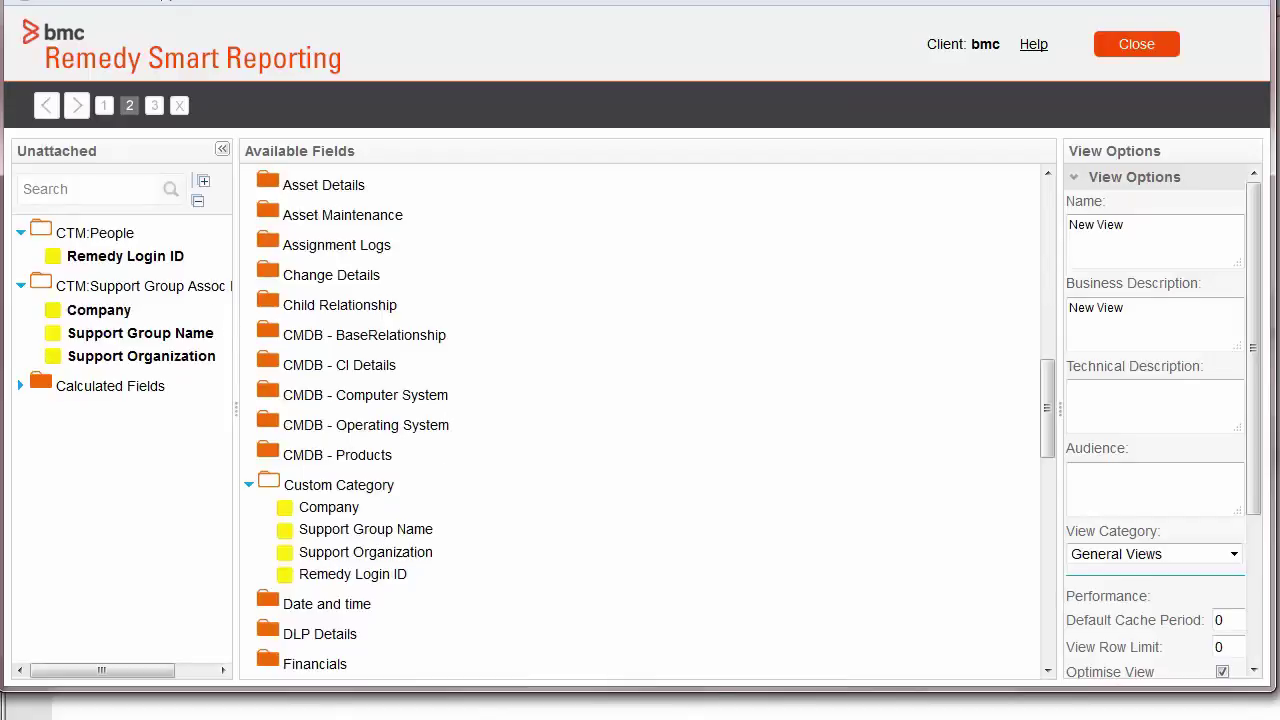
# Proceed to the view summary and save the view under the name Custom View.
pyautogui.click(155, 106)
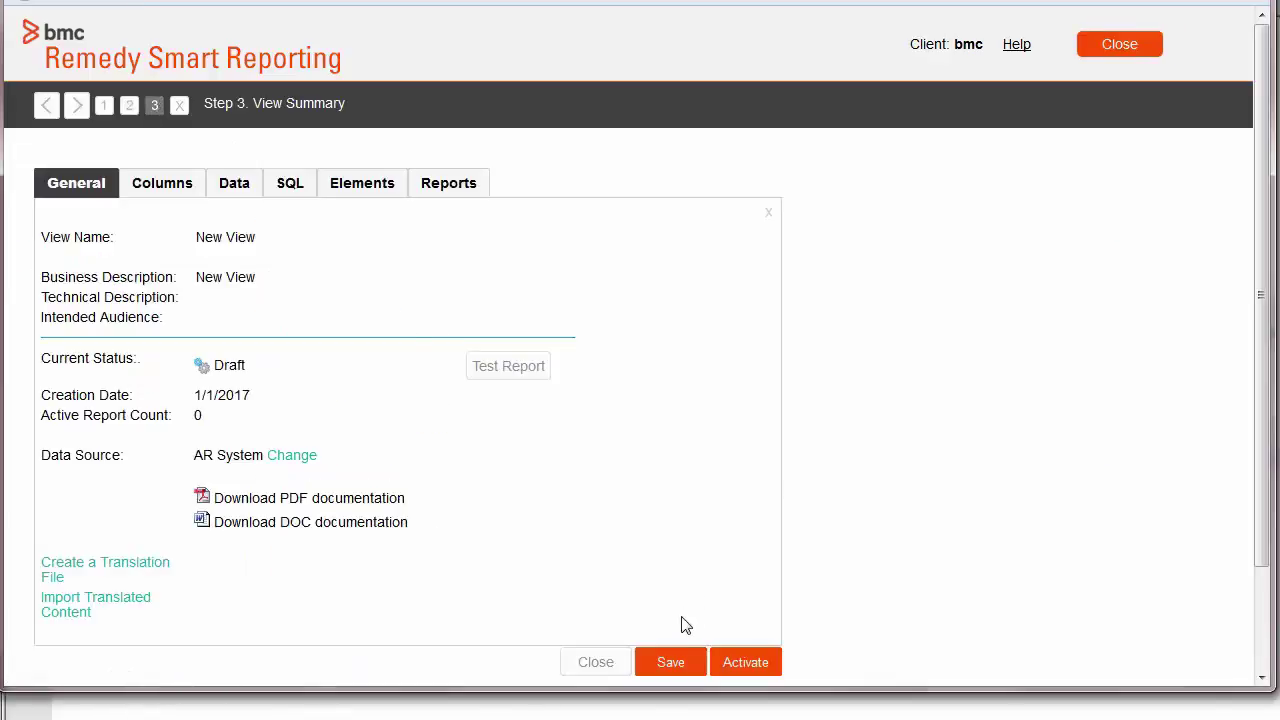
pyautogui.click(670, 662)
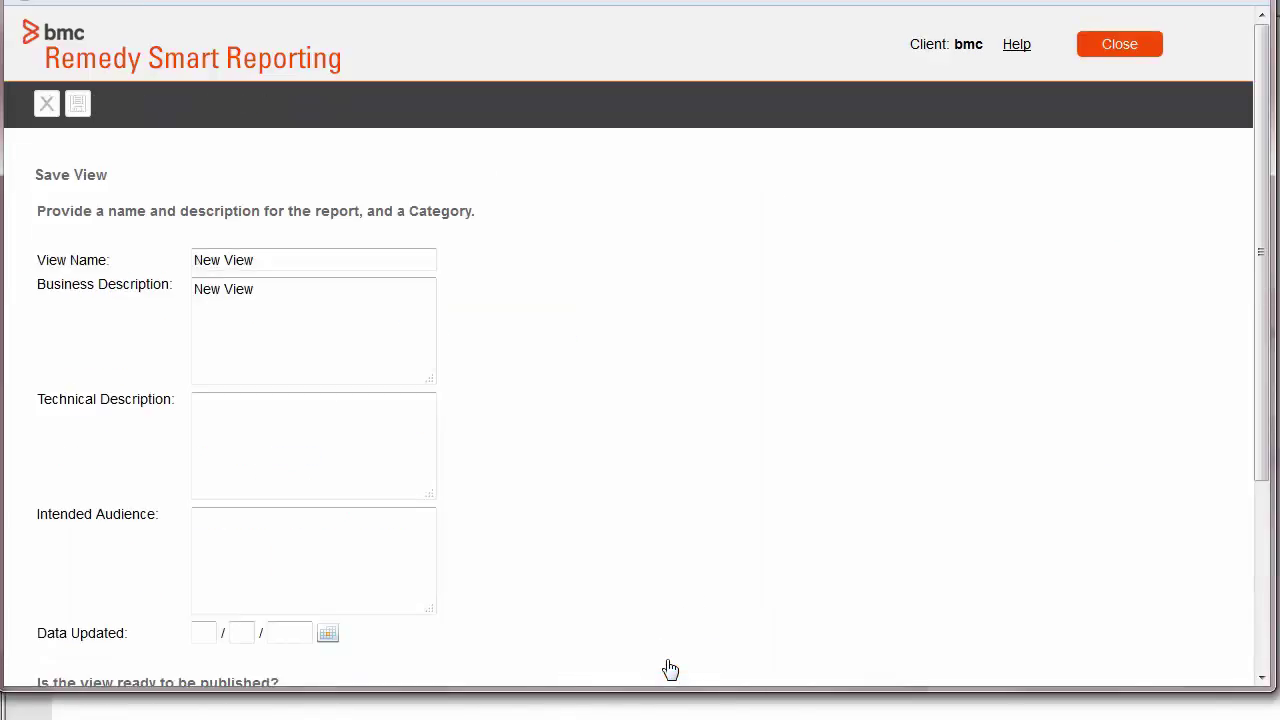
pyautogui.click(273, 265)
pyautogui.press('BackSpace')
pyautogui.press('BackSpace')
pyautogui.press('BackSpace')
pyautogui.press('BackSpace')
pyautogui.press('BackSpace')
pyautogui.press('BackSpace')
pyautogui.write('C')
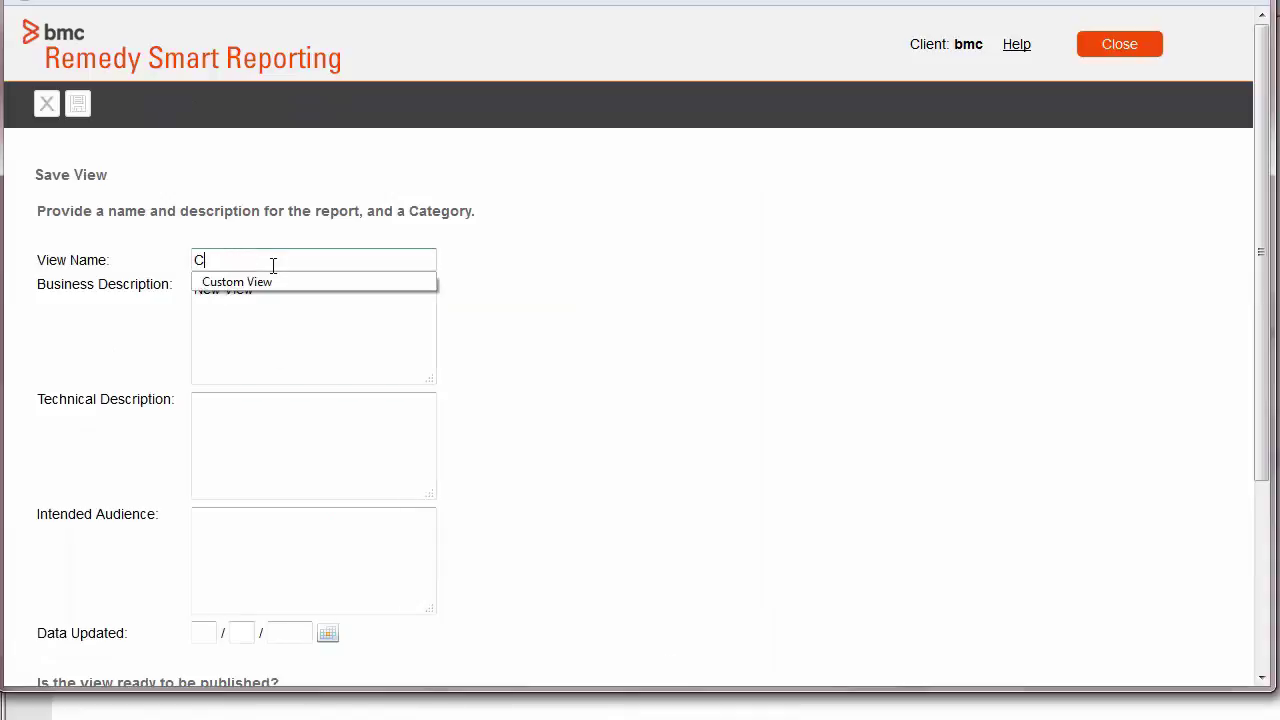
pyautogui.write('ustom View')
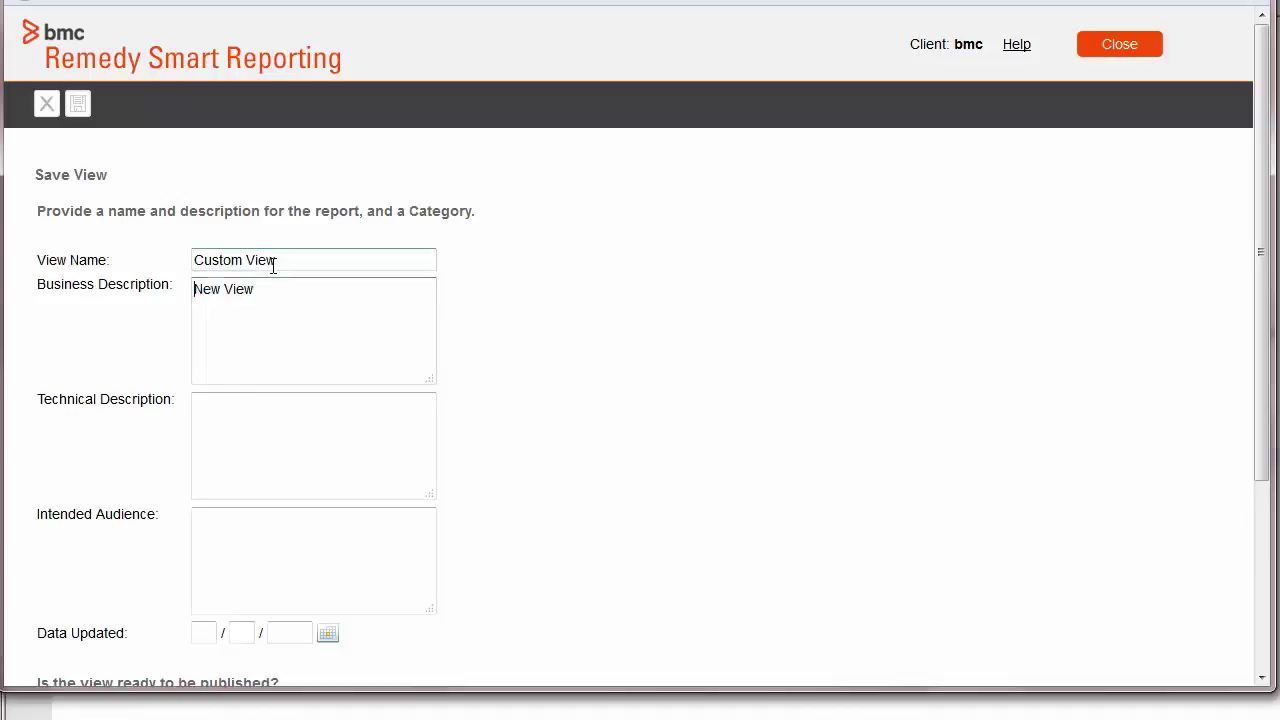
pyautogui.moveTo(1257, 340); pyautogui.dragTo(1258, 538)
pyautogui.click(403, 553)
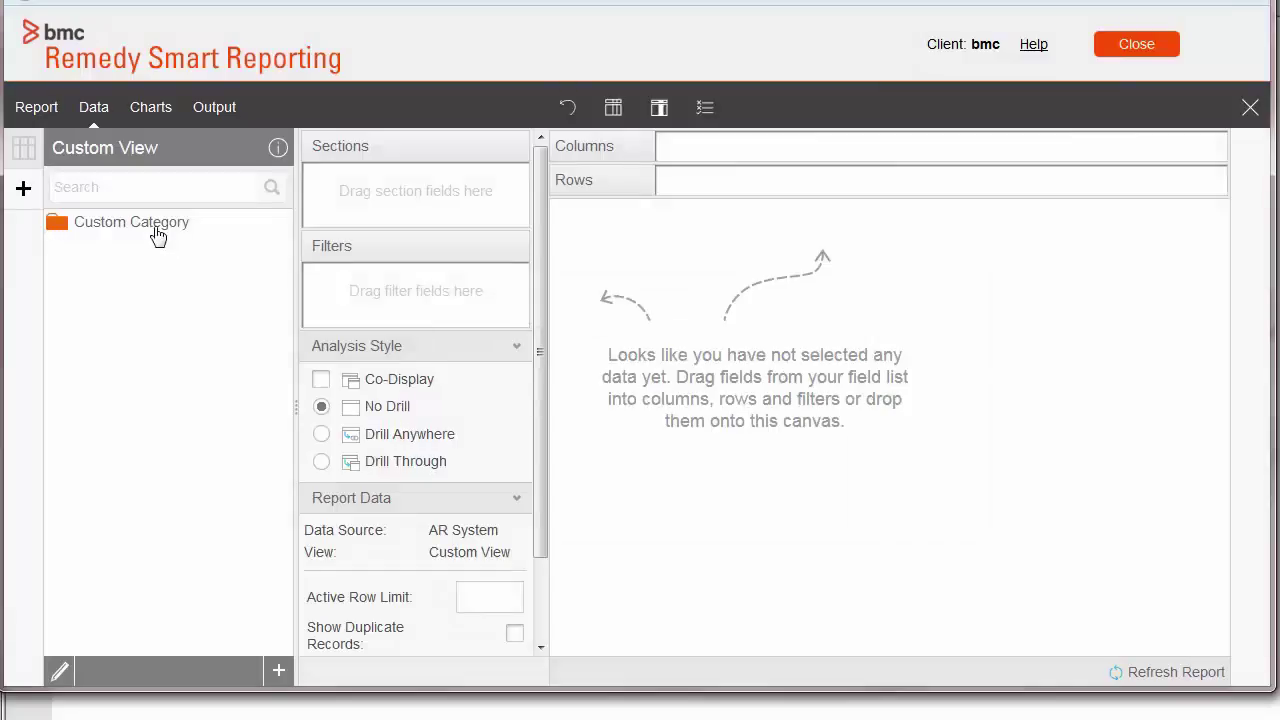
# Add Company, Support Group Name, Support Organization and Remedy Login ID from Custom Category to the report's columns.
pyautogui.click(134, 228)
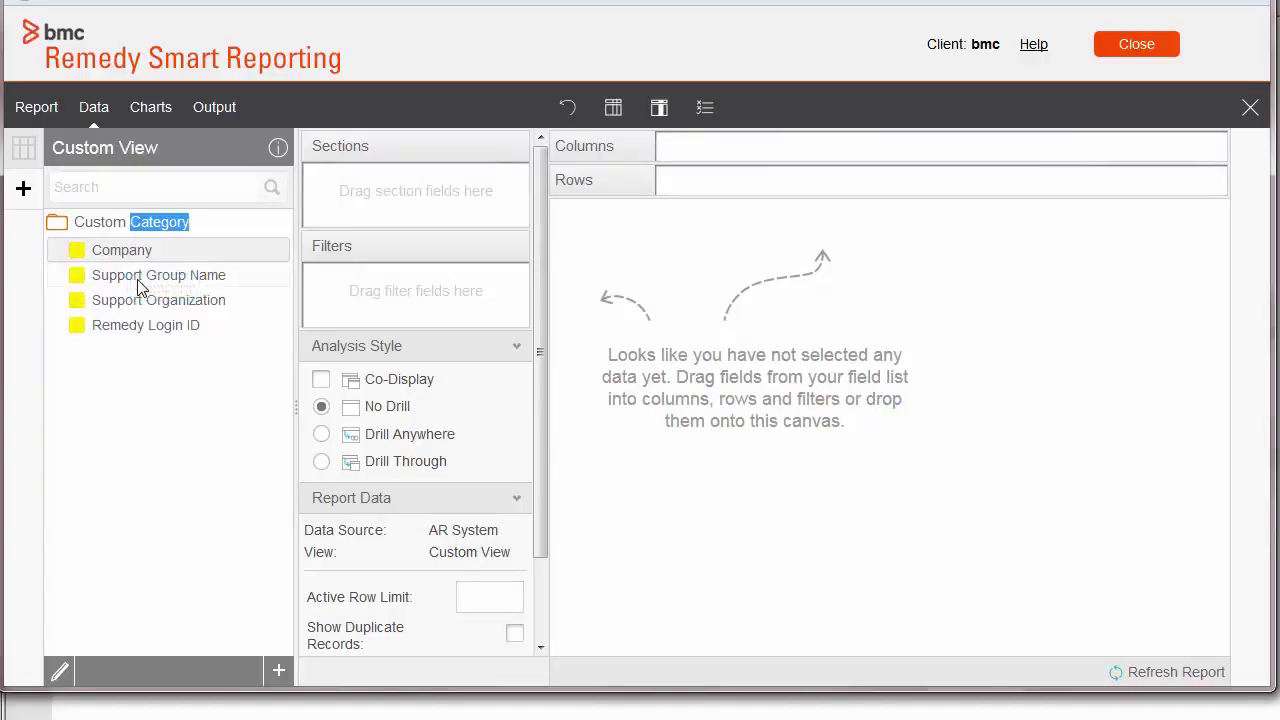
pyautogui.keyDown('ctrl'); pyautogui.click(139, 285); pyautogui.keyUp('ctrl')
pyautogui.keyDown('ctrl'); pyautogui.click(136, 301); pyautogui.keyUp('ctrl')
pyautogui.keyDown('ctrl'); pyautogui.click(128, 326); pyautogui.keyUp('ctrl')
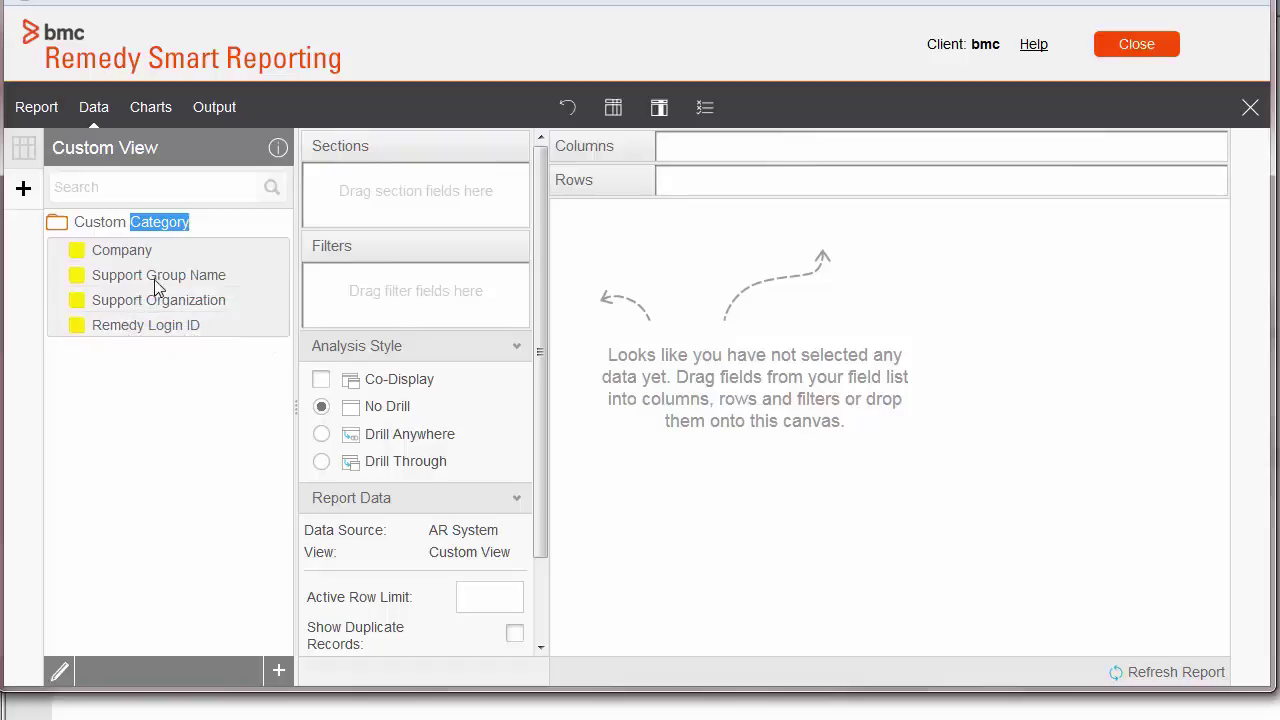
pyautogui.moveTo(163, 286); pyautogui.dragTo(783, 10)
pyautogui.moveTo(870, 30); pyautogui.dragTo(816, 140)
pyautogui.moveTo(176, 305); pyautogui.dragTo(869, 145)
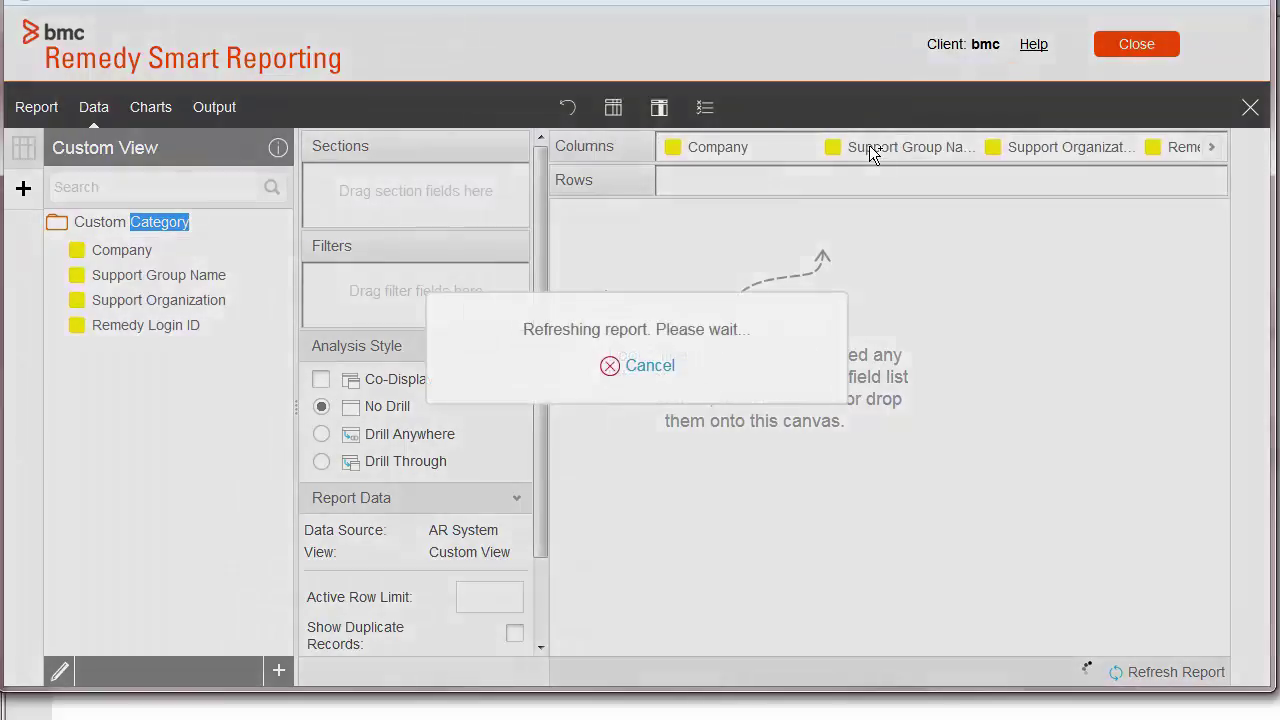